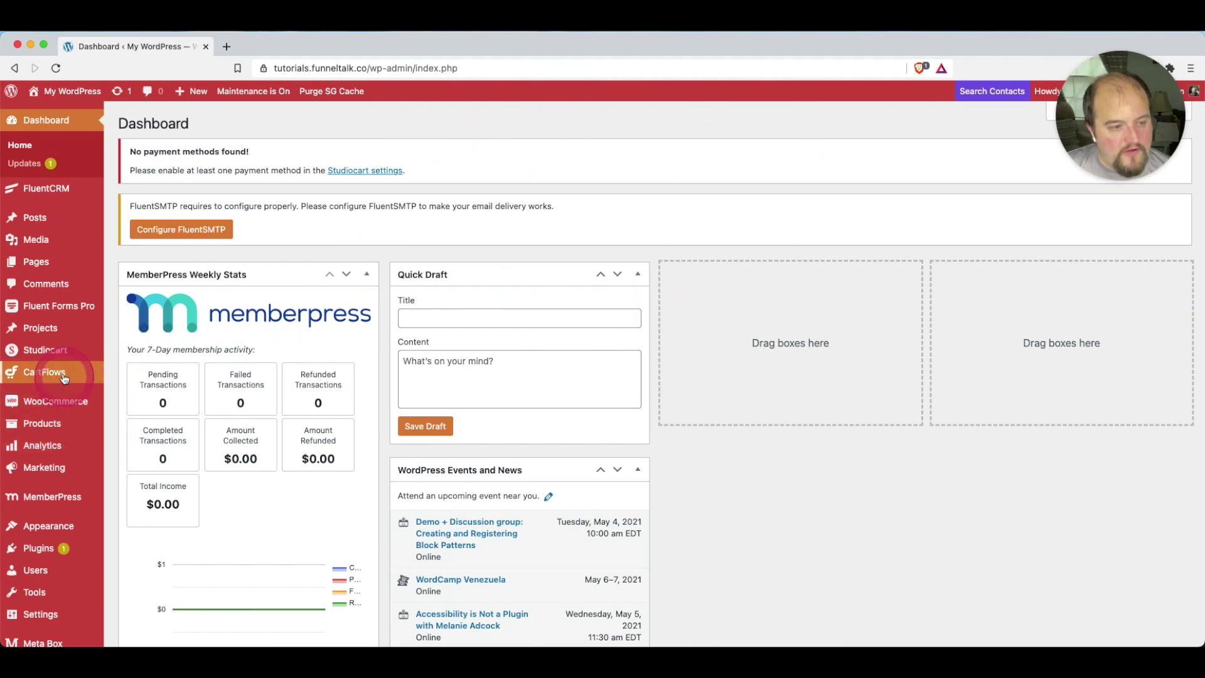
From CartFlows Home, go to Flows, add a new flow and choose Start From Scratch.
{"action": "mouse_move", "coordinate": [60, 371]}
{"action": "left_click", "coordinate": [127, 374]}
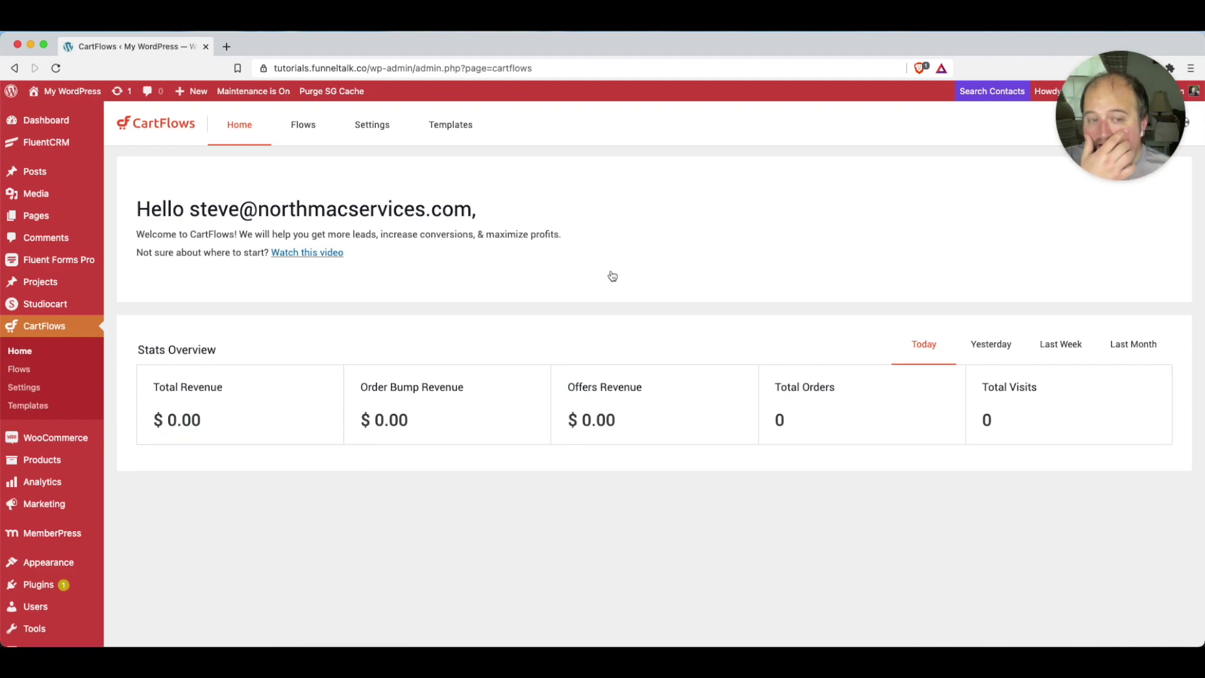
{"action": "left_click", "coordinate": [299, 126]}
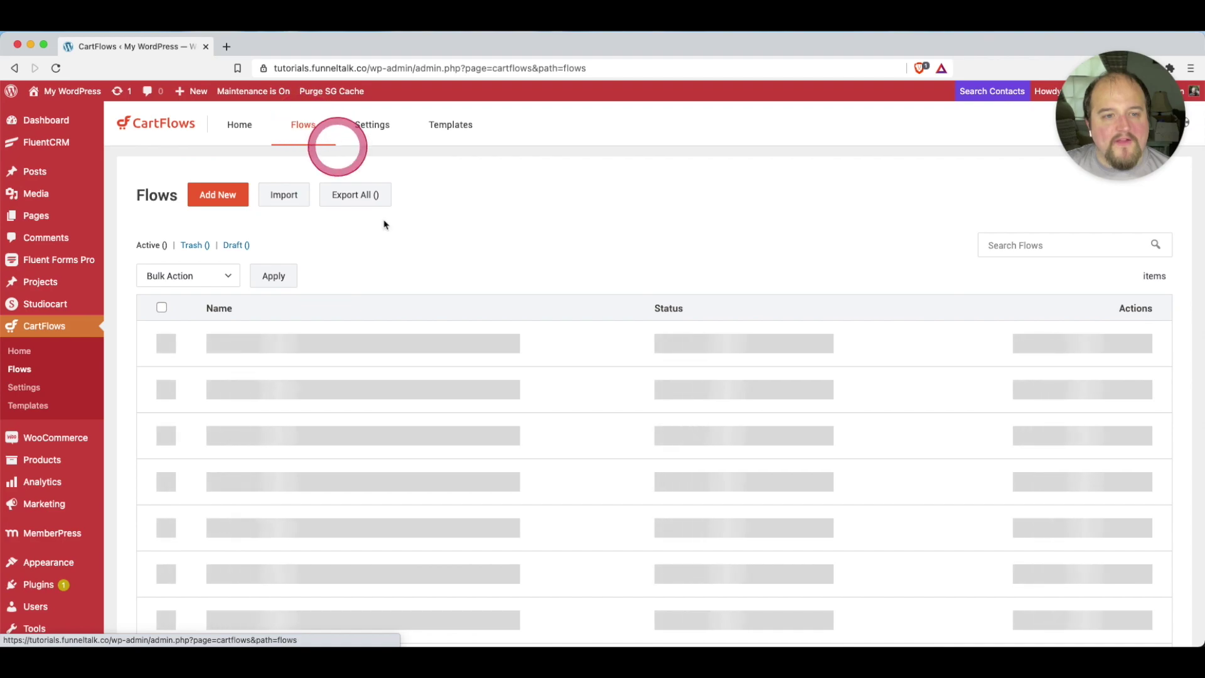
{"action": "scroll", "coordinate": [414, 316], "scroll_direction": "down", "scroll_amount": 1}
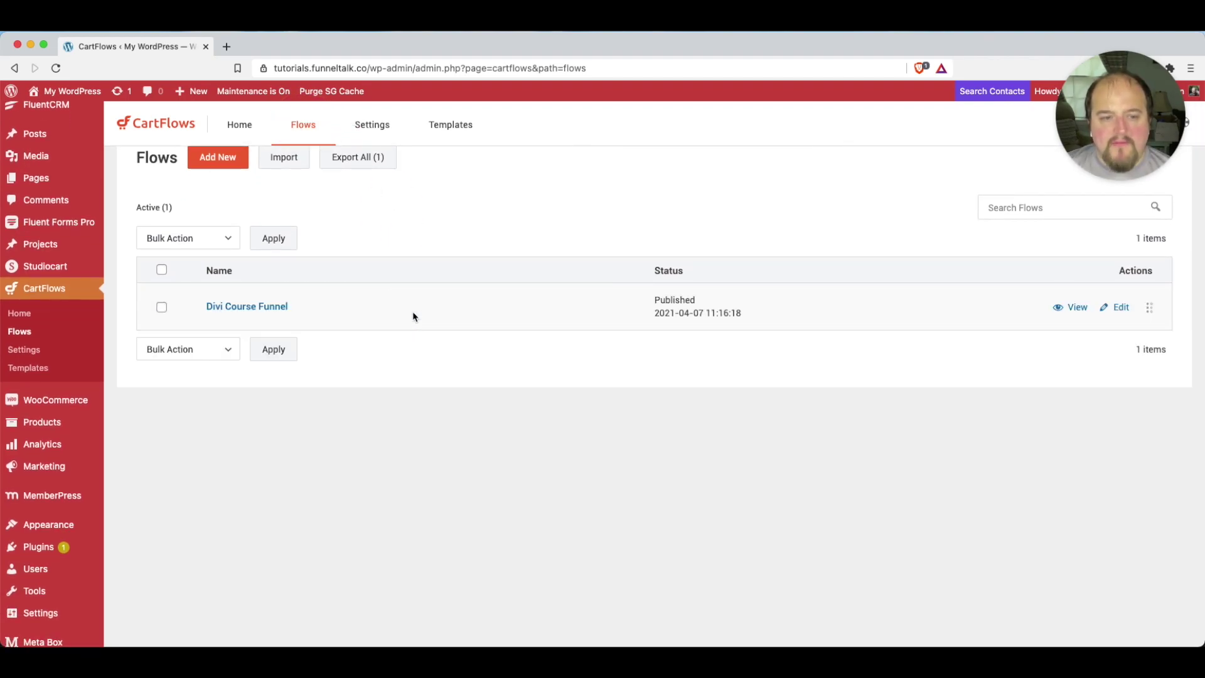
{"action": "left_click", "coordinate": [219, 200]}
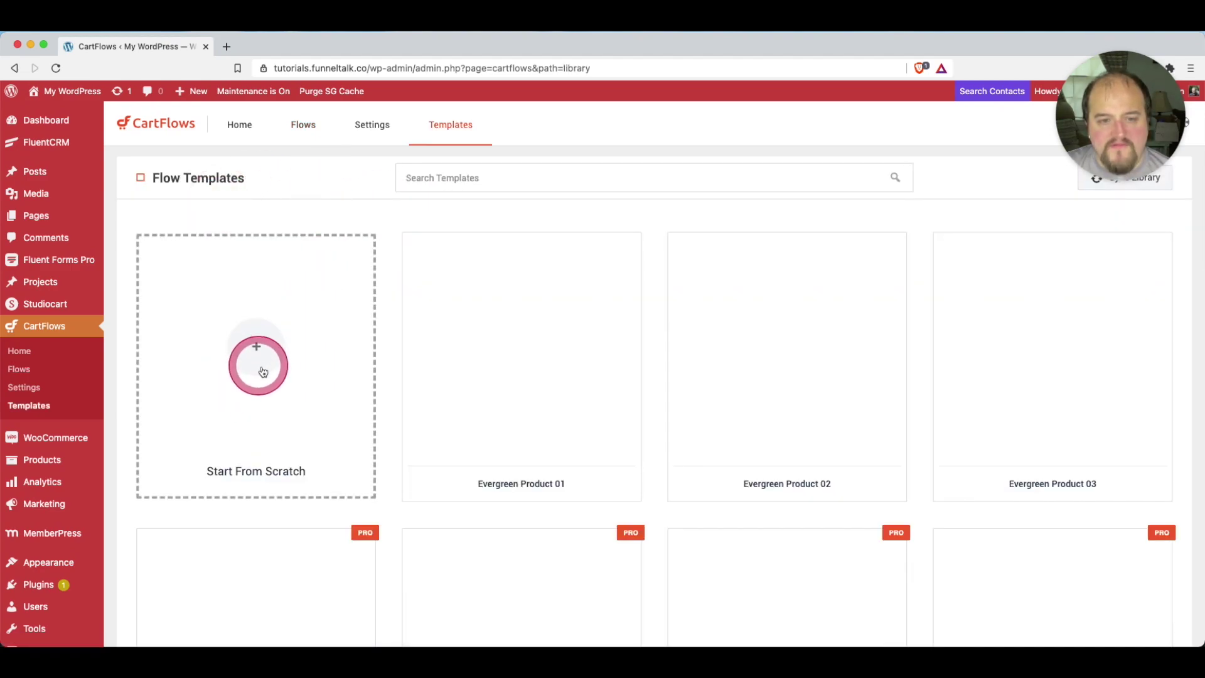
{"action": "scroll", "coordinate": [423, 425], "scroll_direction": "down", "scroll_amount": 5}
{"action": "scroll", "coordinate": [850, 433], "scroll_direction": "up", "scroll_amount": 5}
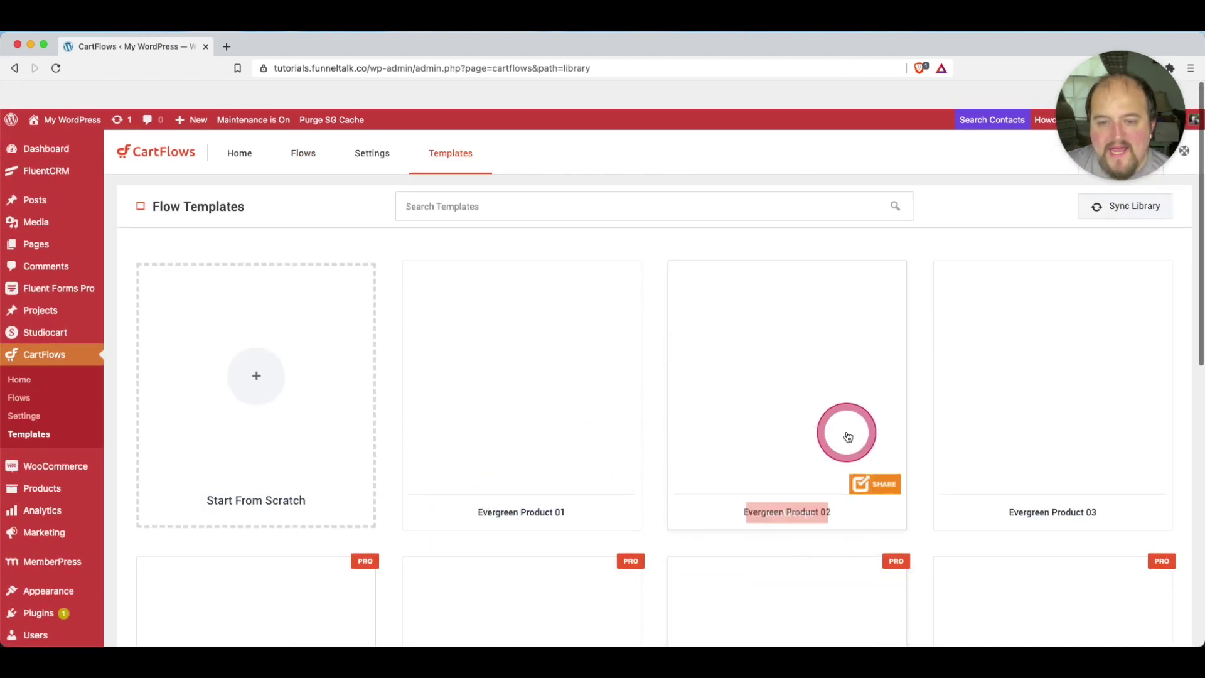
{"action": "left_click", "coordinate": [239, 374]}
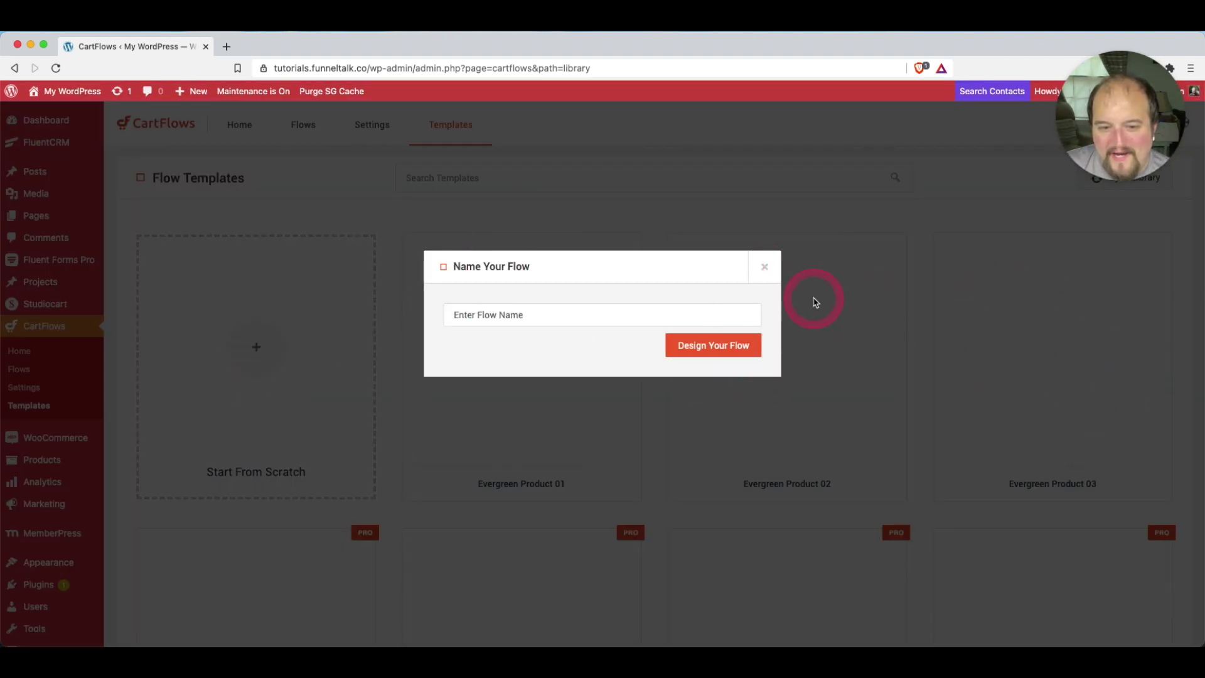
Name the new flow 'Product Funnel' and create it.
{"action": "left_click", "coordinate": [638, 316]}
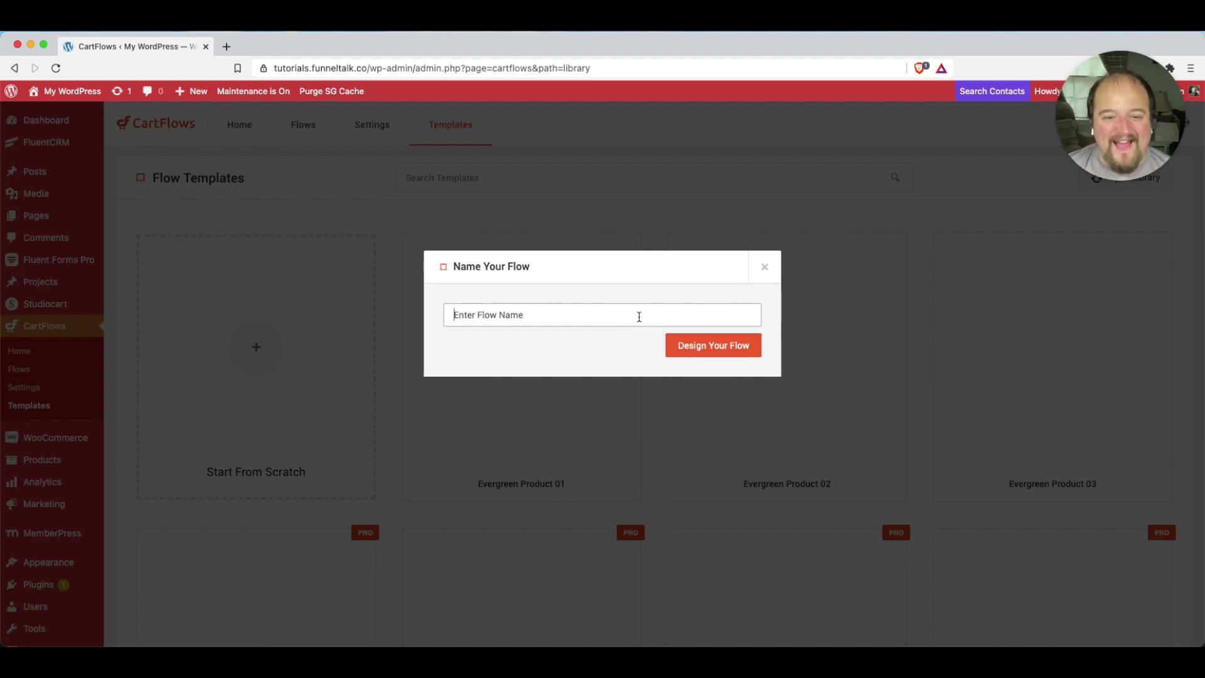
{"action": "type", "text": "Product"}
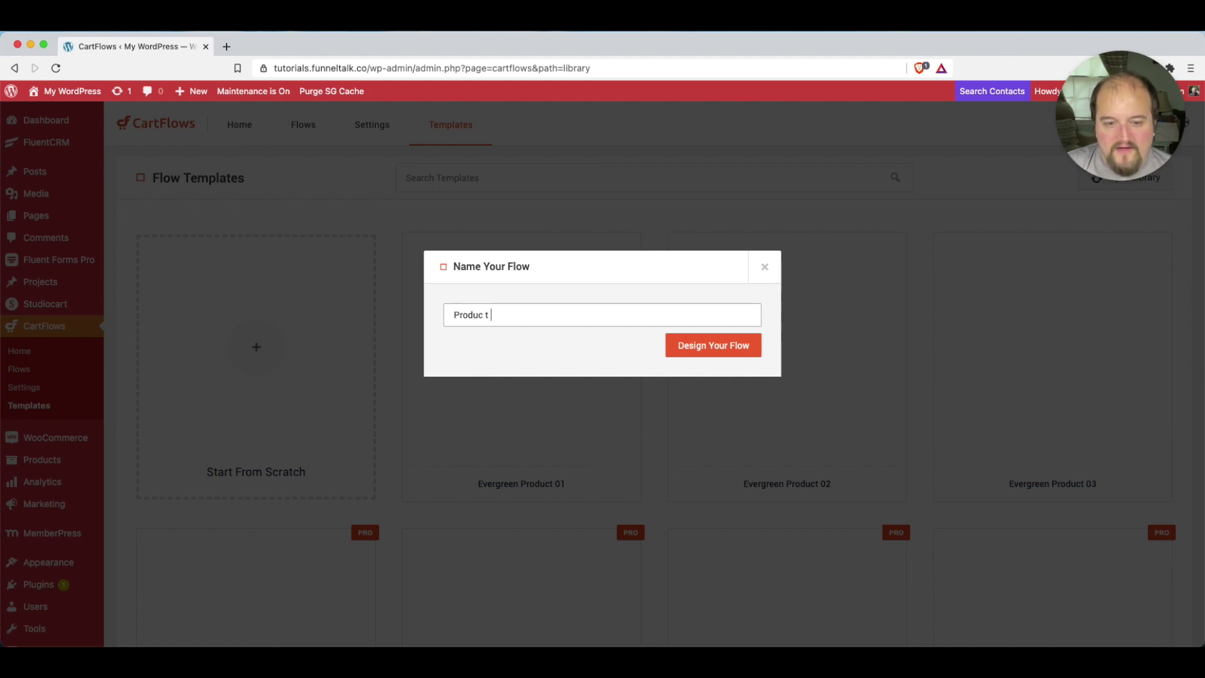
{"action": "key", "text": "BackSpace"}
{"action": "type", "text": "t Funnel"}
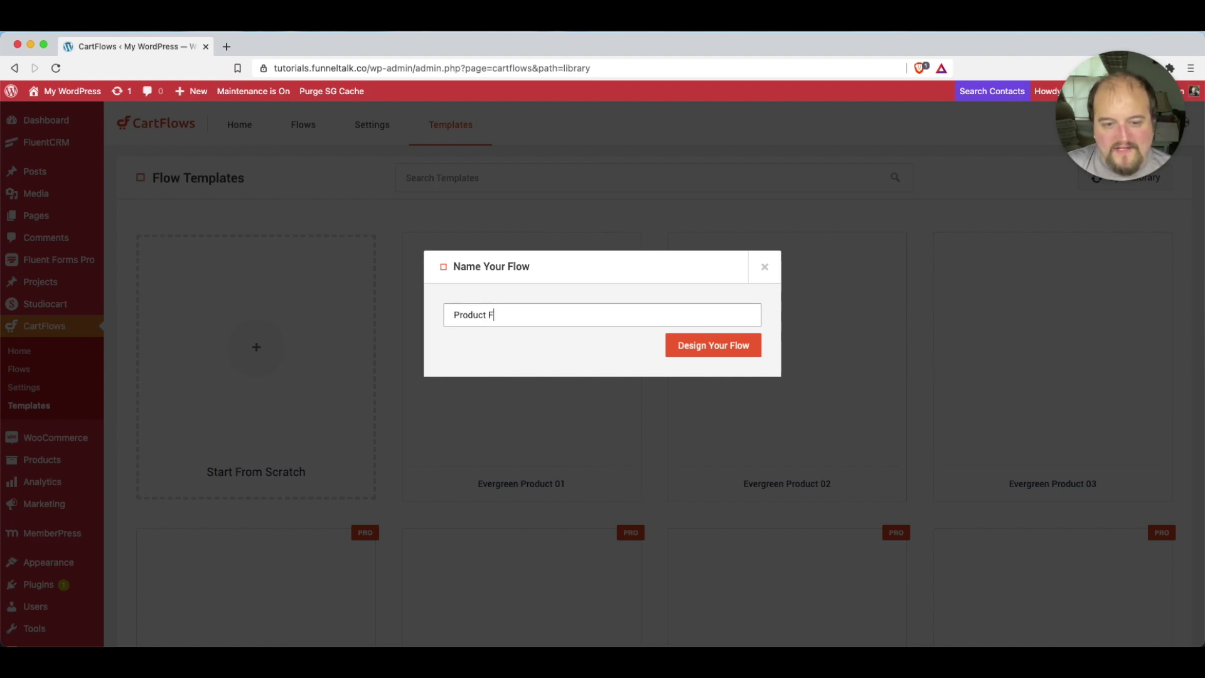
{"action": "left_click", "coordinate": [730, 344]}
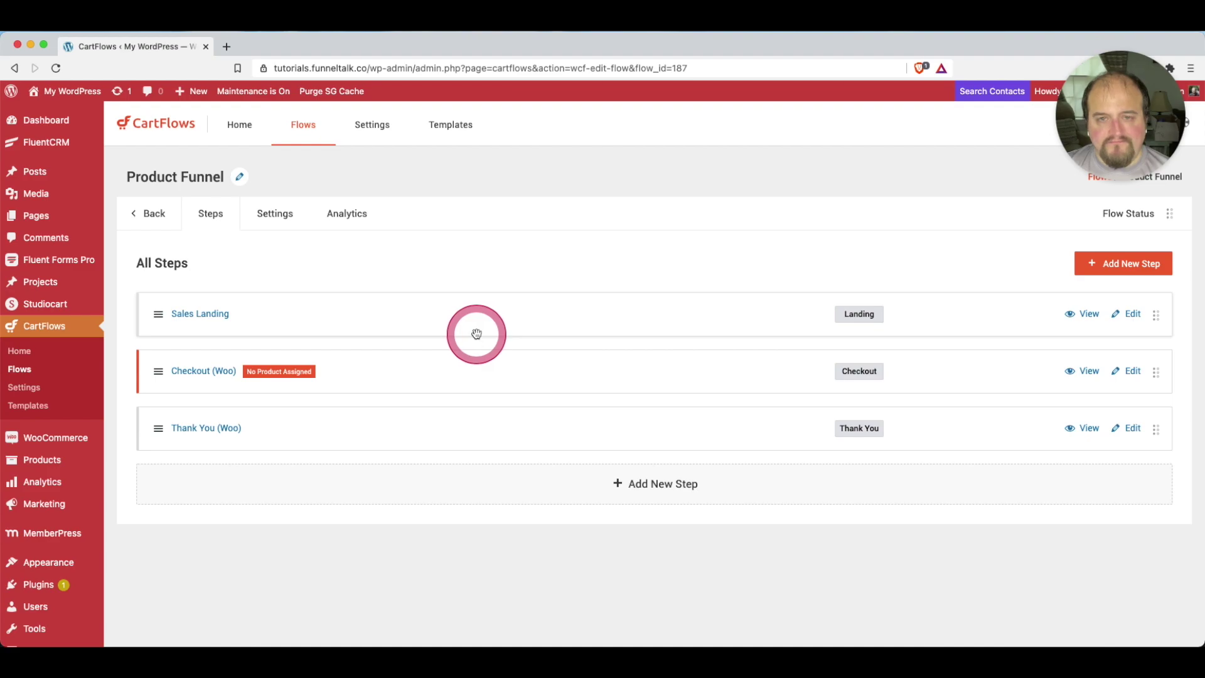
Open the Checkout (Woo) step for editing and enable its order bump.
{"action": "left_click", "coordinate": [1084, 371]}
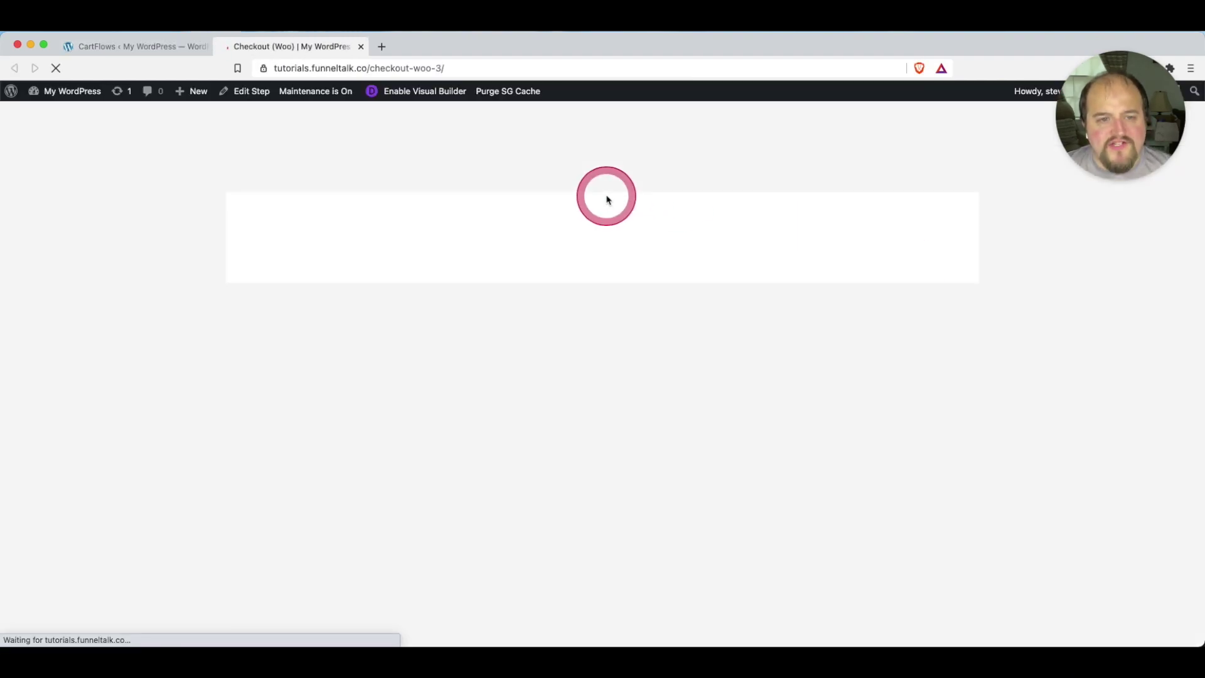
{"action": "key", "text": "super+w"}
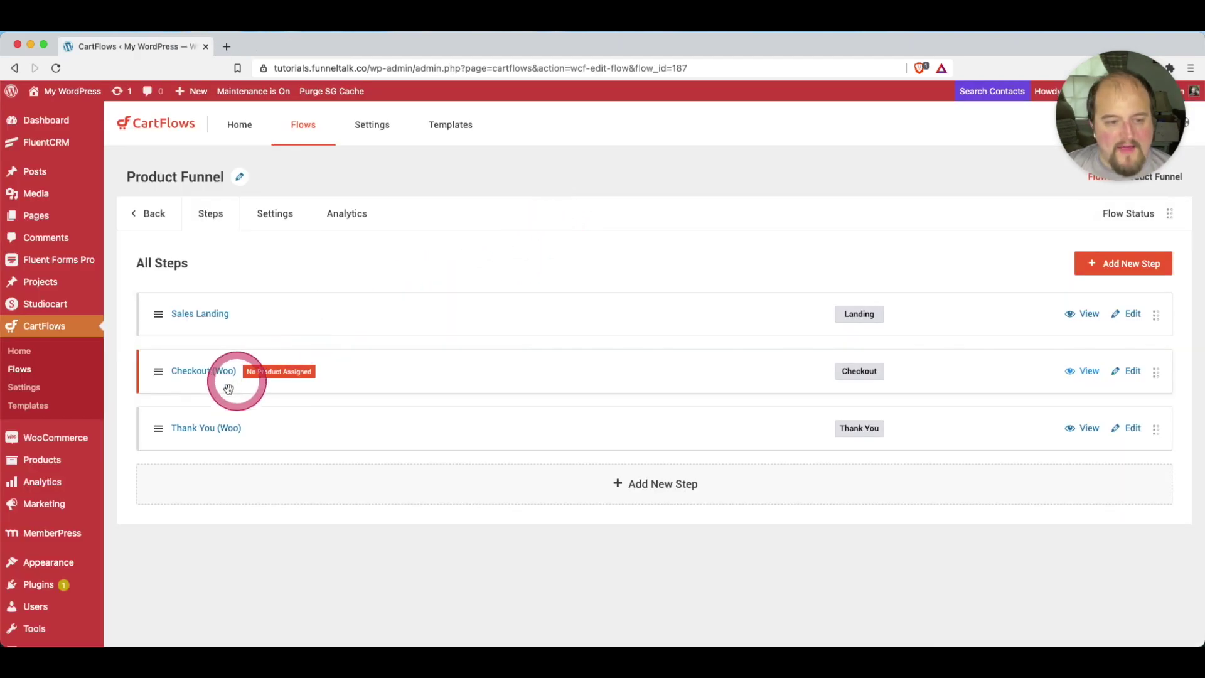
{"action": "left_click", "coordinate": [1132, 371]}
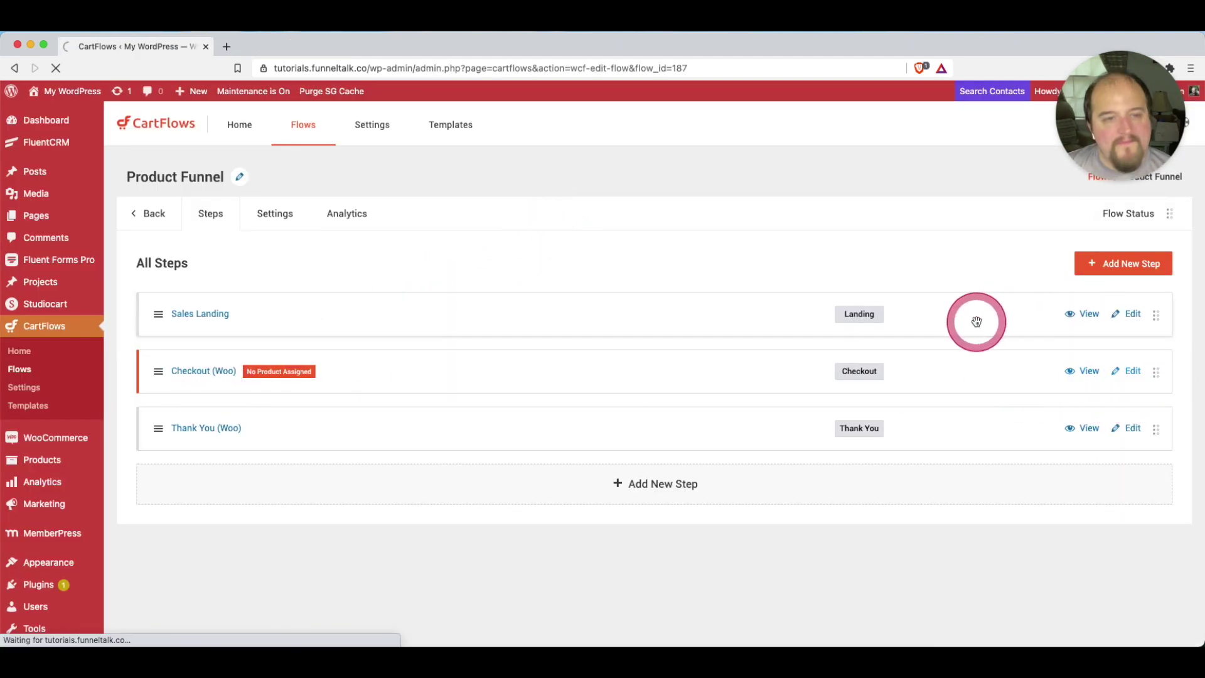
{"action": "scroll", "coordinate": [589, 385], "scroll_direction": "down", "scroll_amount": 1}
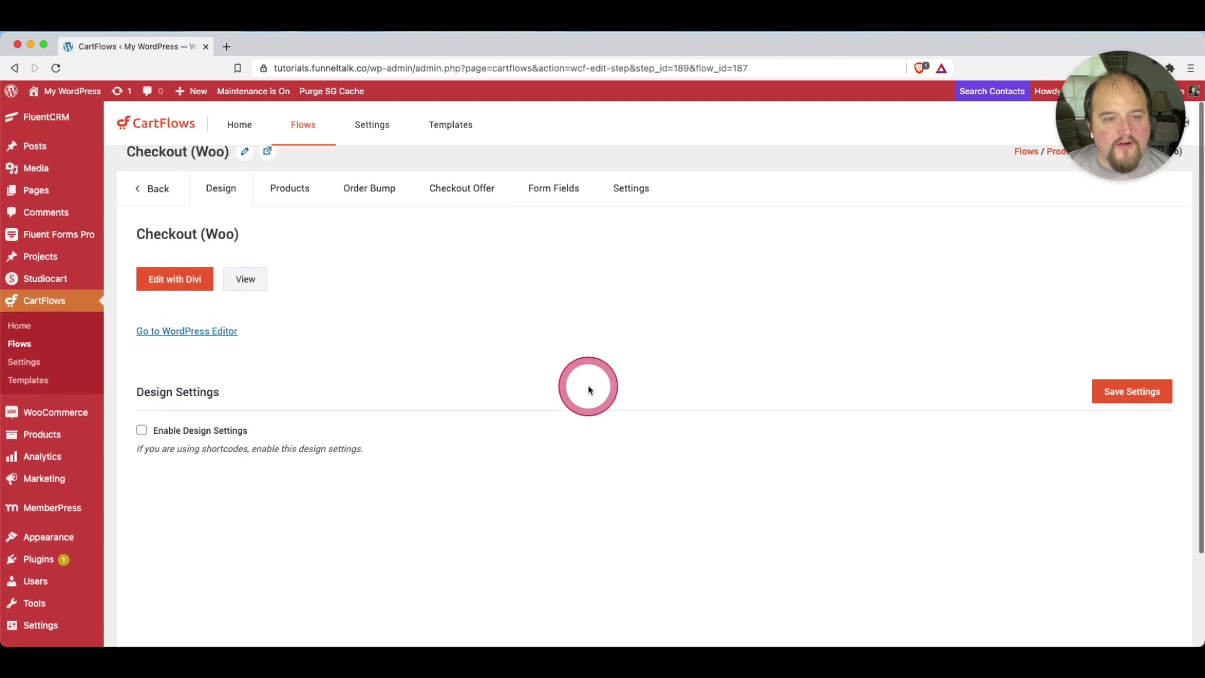
{"action": "left_click", "coordinate": [385, 211]}
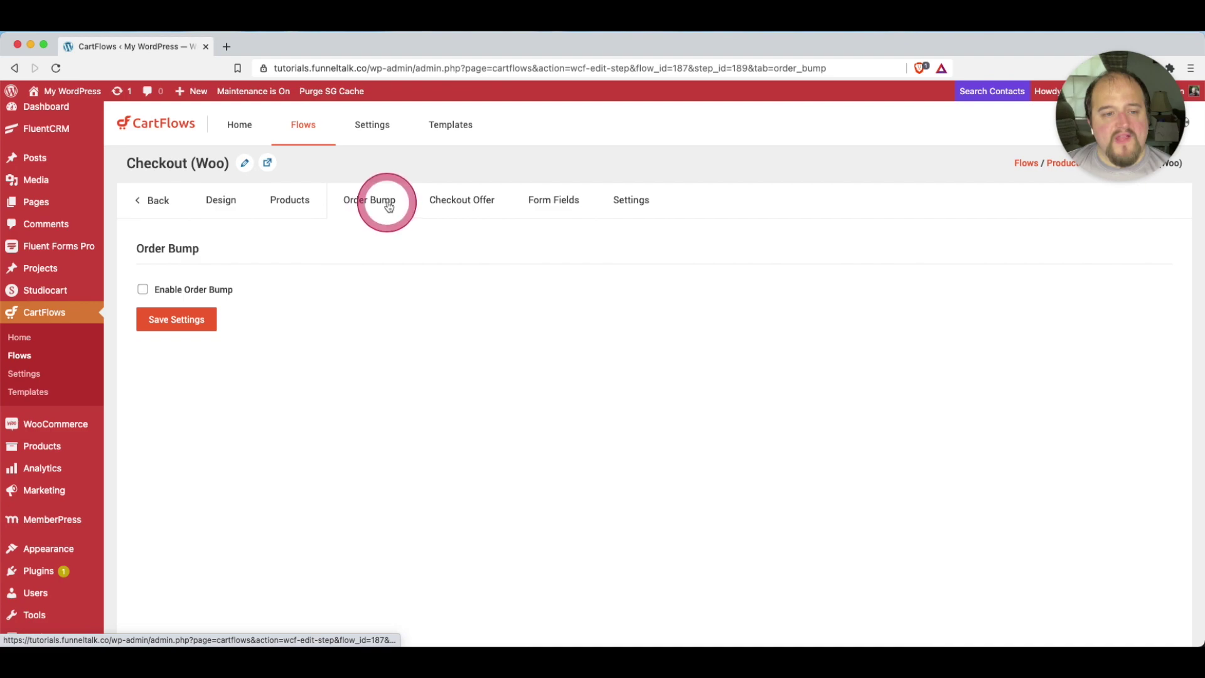
{"action": "left_click", "coordinate": [157, 289]}
Find no products to offer in the bump, and leave for the Add New Product page.
{"action": "scroll", "coordinate": [254, 339], "scroll_direction": "down", "scroll_amount": 3}
{"action": "left_click", "coordinate": [449, 271]}
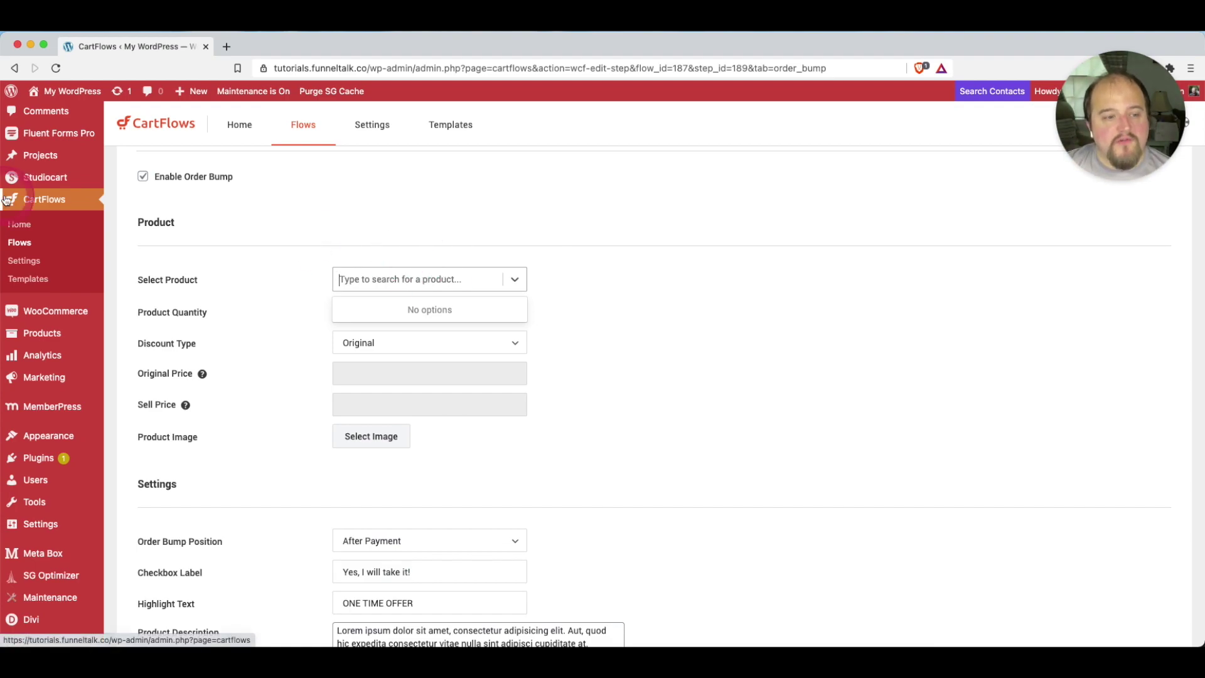
{"action": "left_click", "coordinate": [337, 190]}
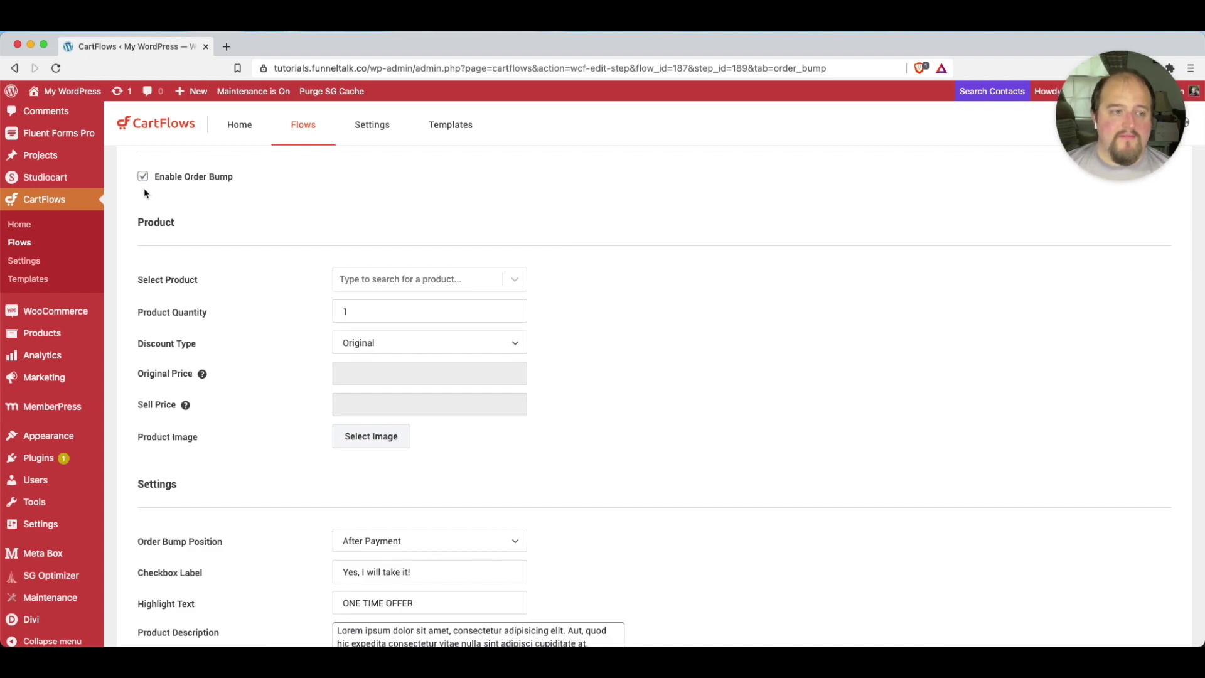
{"action": "mouse_move", "coordinate": [54, 318]}
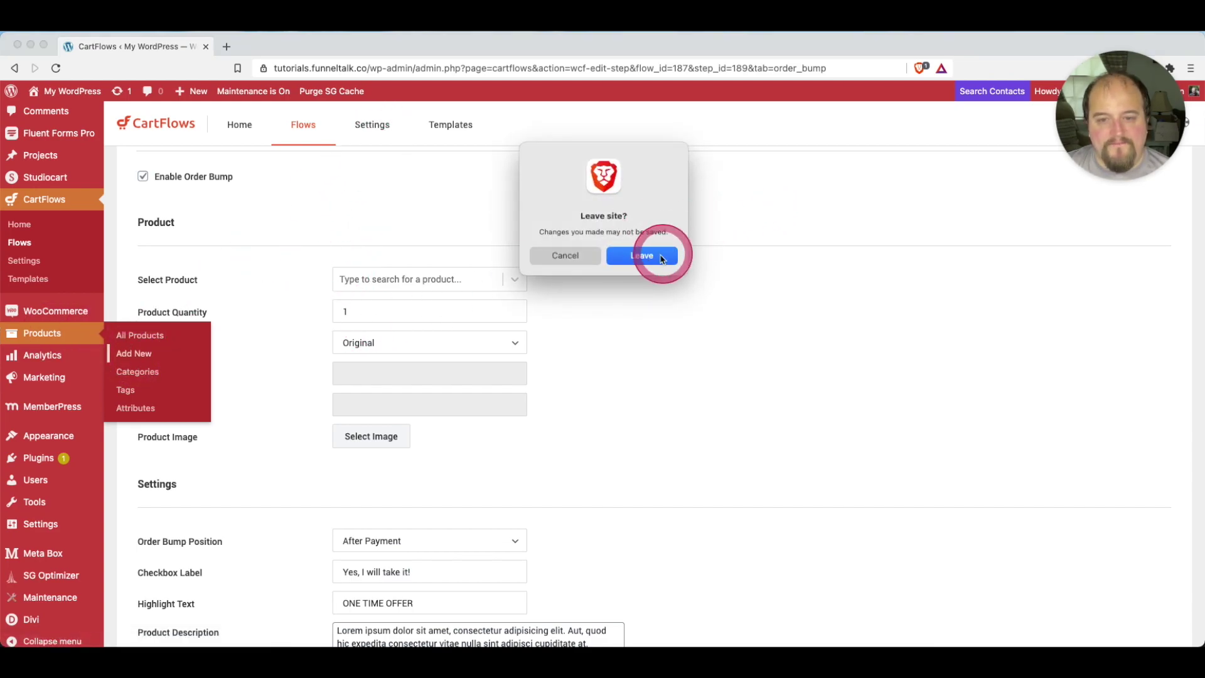
{"action": "left_click", "coordinate": [657, 252]}
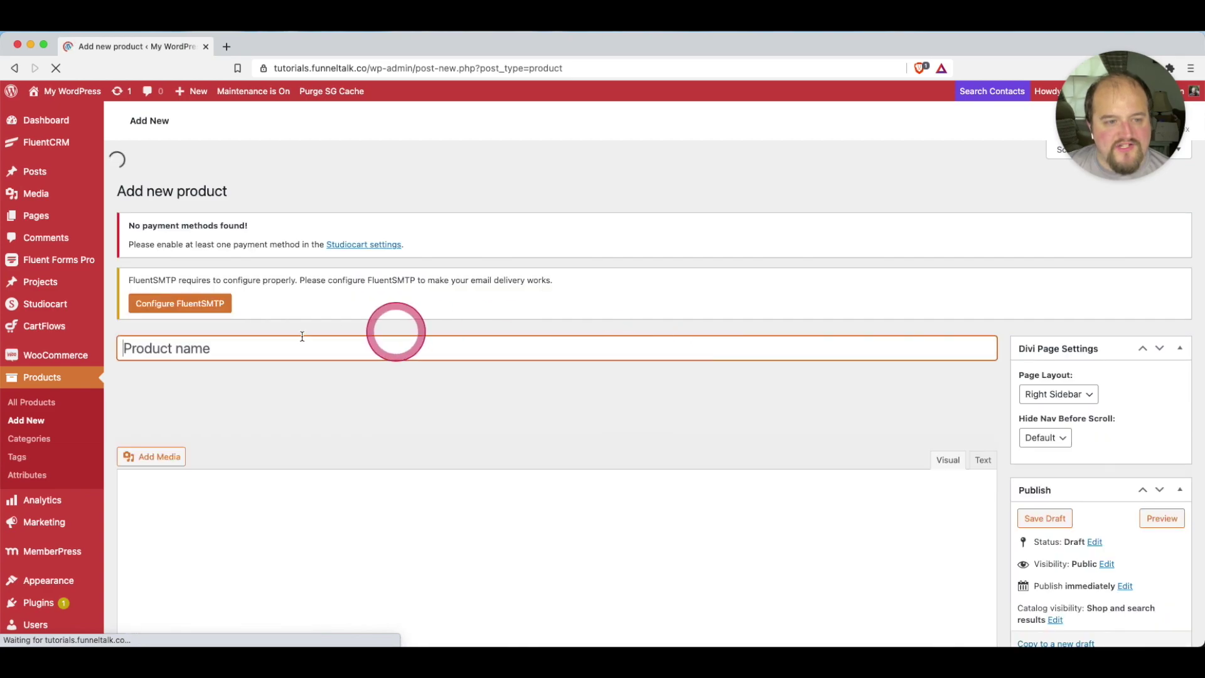
Enter a name for the first new product and publish it.
{"action": "left_click", "coordinate": [285, 322]}
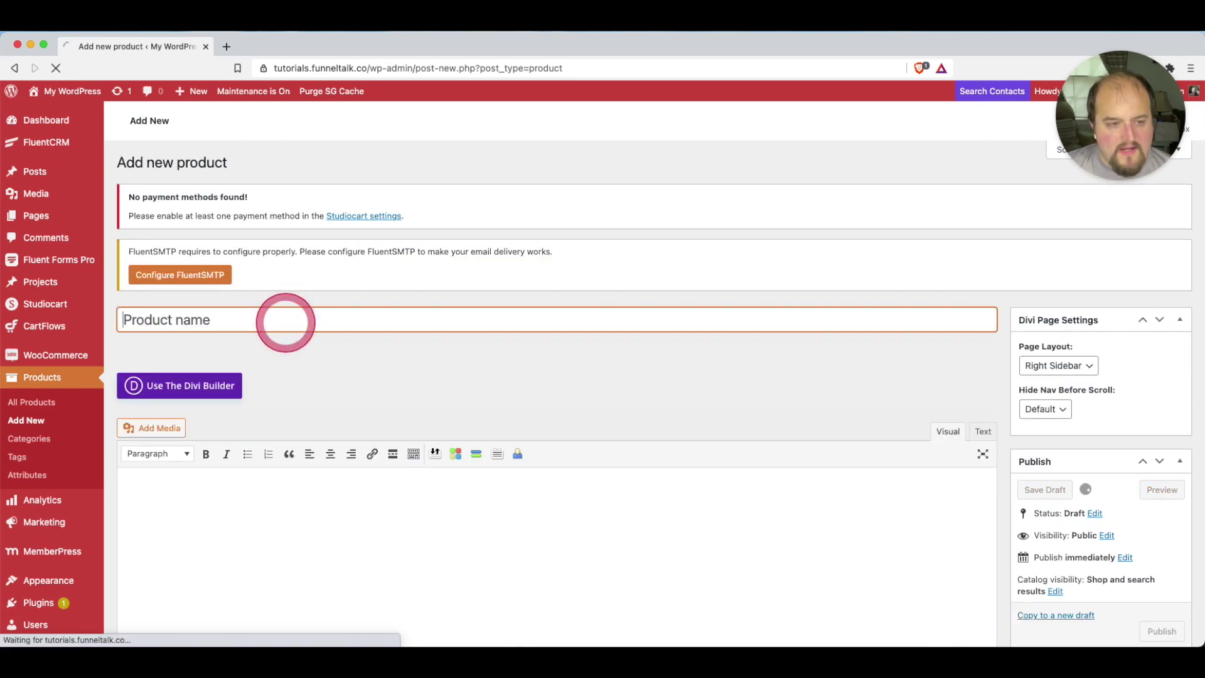
{"action": "type", "text": "Pr"}
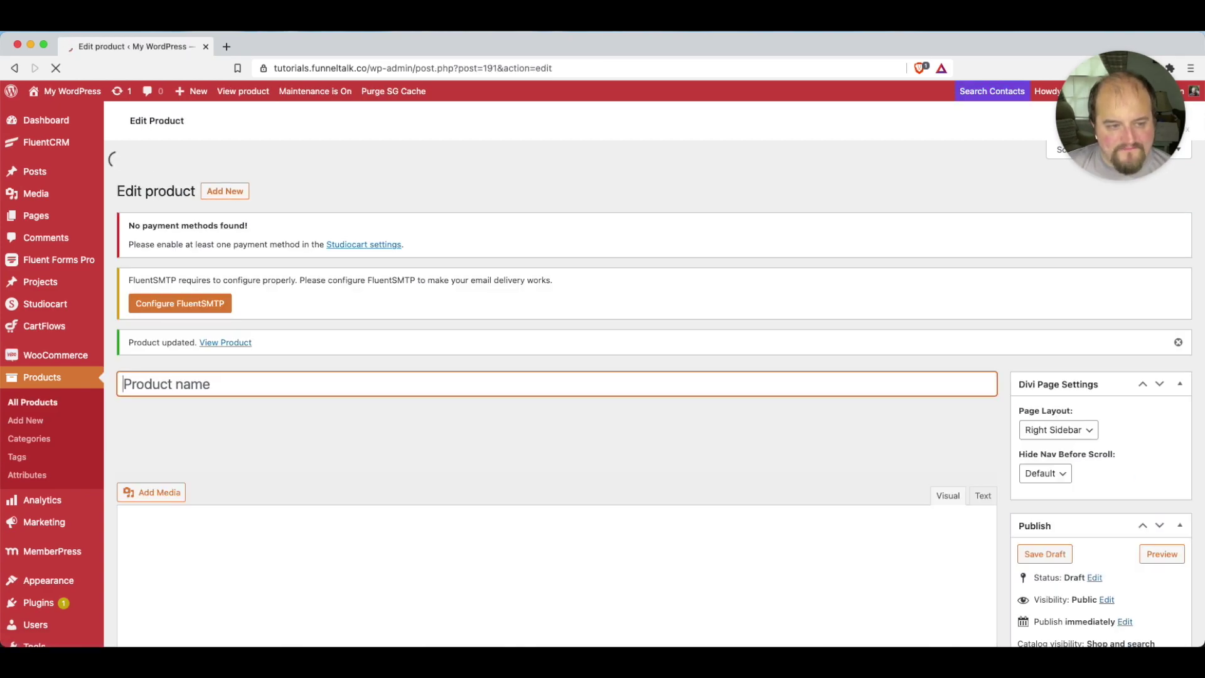
{"action": "left_click", "coordinate": [282, 332]}
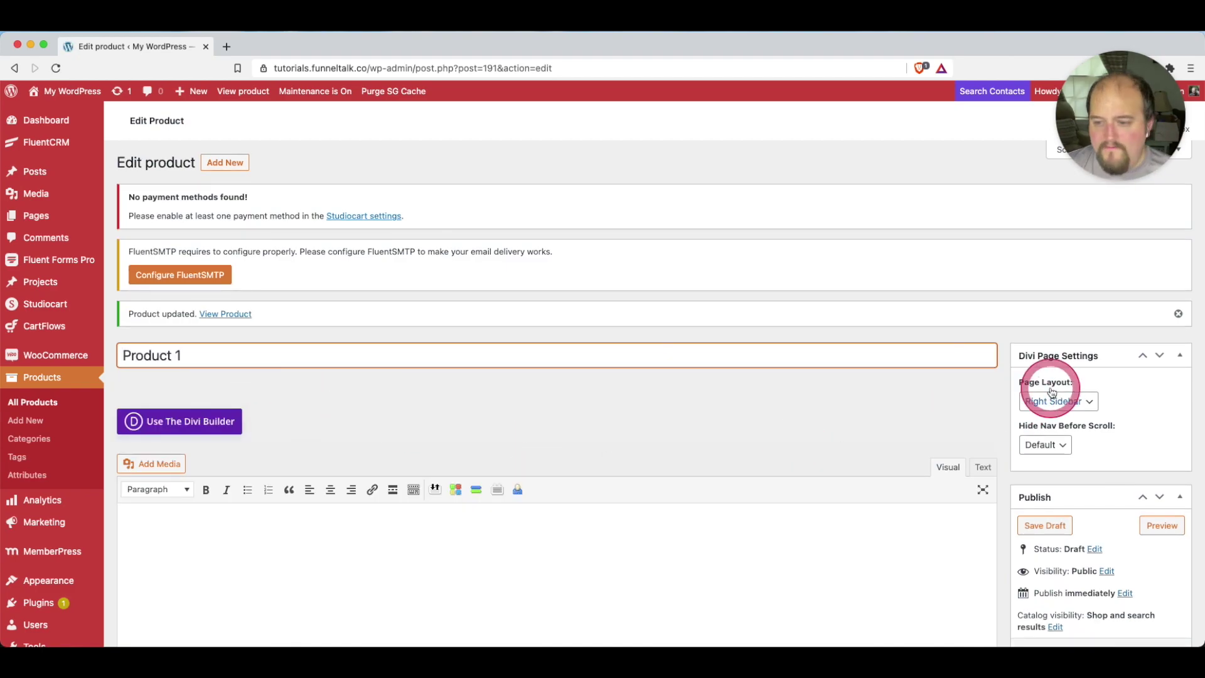
{"action": "scroll", "coordinate": [1144, 497], "scroll_direction": "down", "scroll_amount": 3}
{"action": "left_click", "coordinate": [1162, 495]}
{"action": "left_click", "coordinate": [914, 282]}
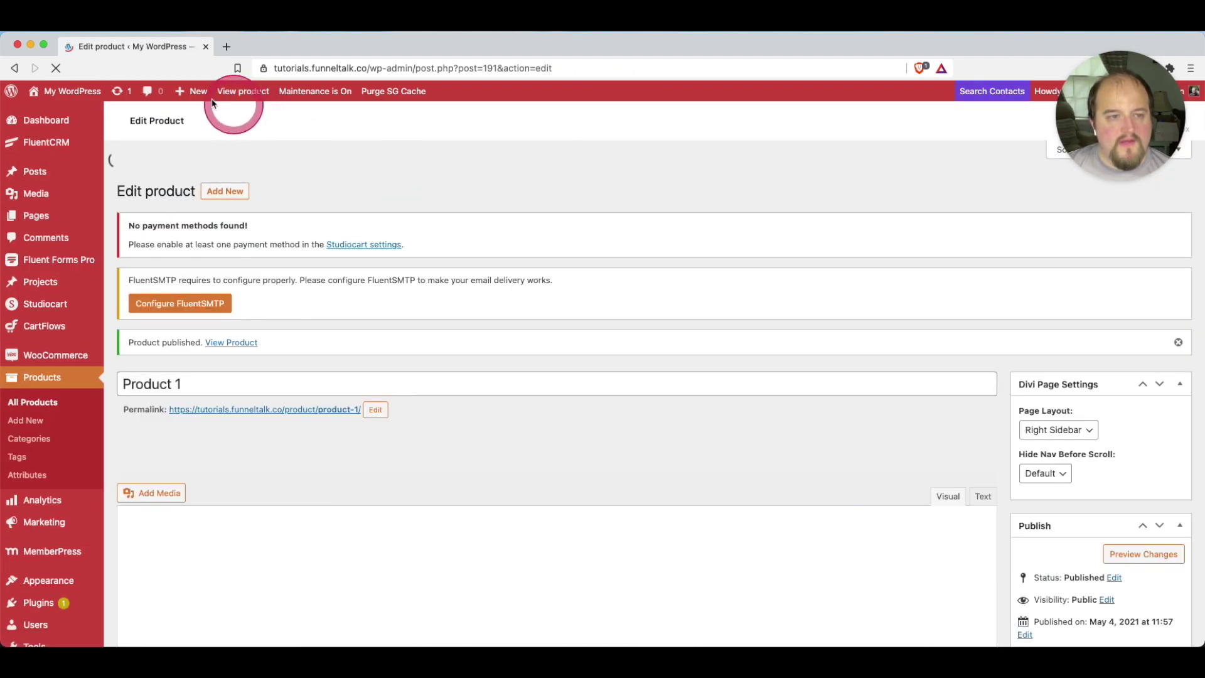
Add another new product and publish it as Product 2.
{"action": "mouse_move", "coordinate": [191, 91]}
{"action": "left_click", "coordinate": [185, 306]}
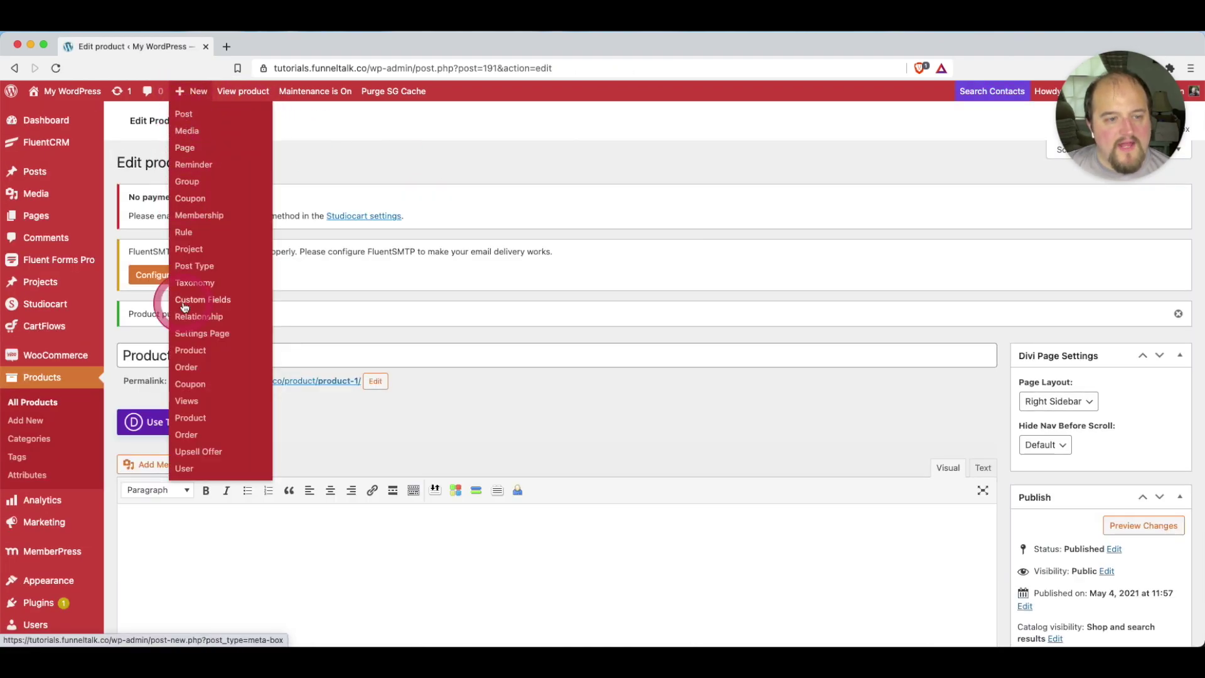
{"action": "left_click", "coordinate": [190, 349]}
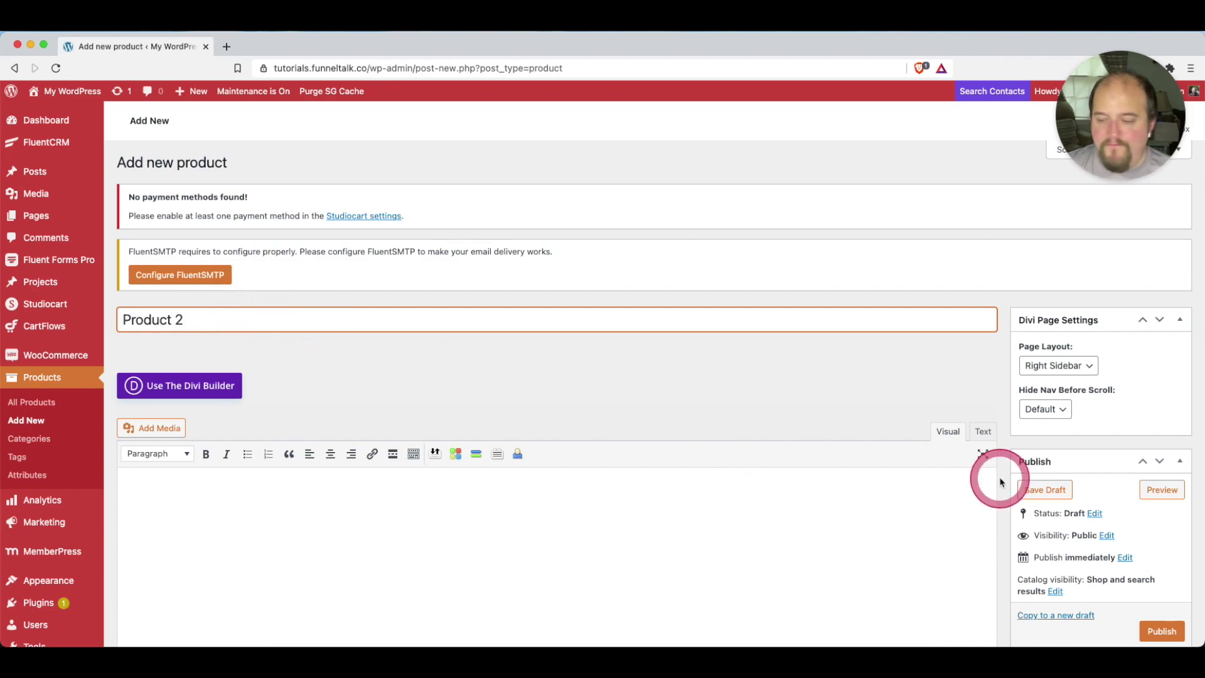
{"action": "left_click", "coordinate": [1161, 630]}
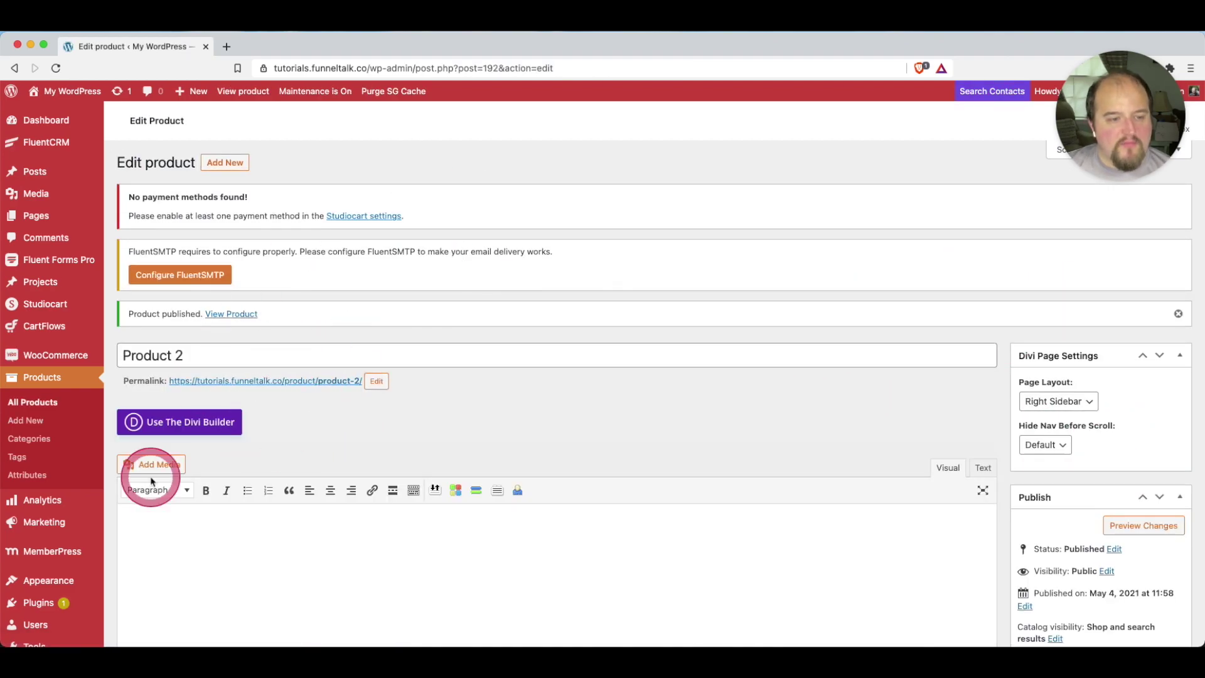
{"action": "left_click", "coordinate": [251, 314], "text": "super"}
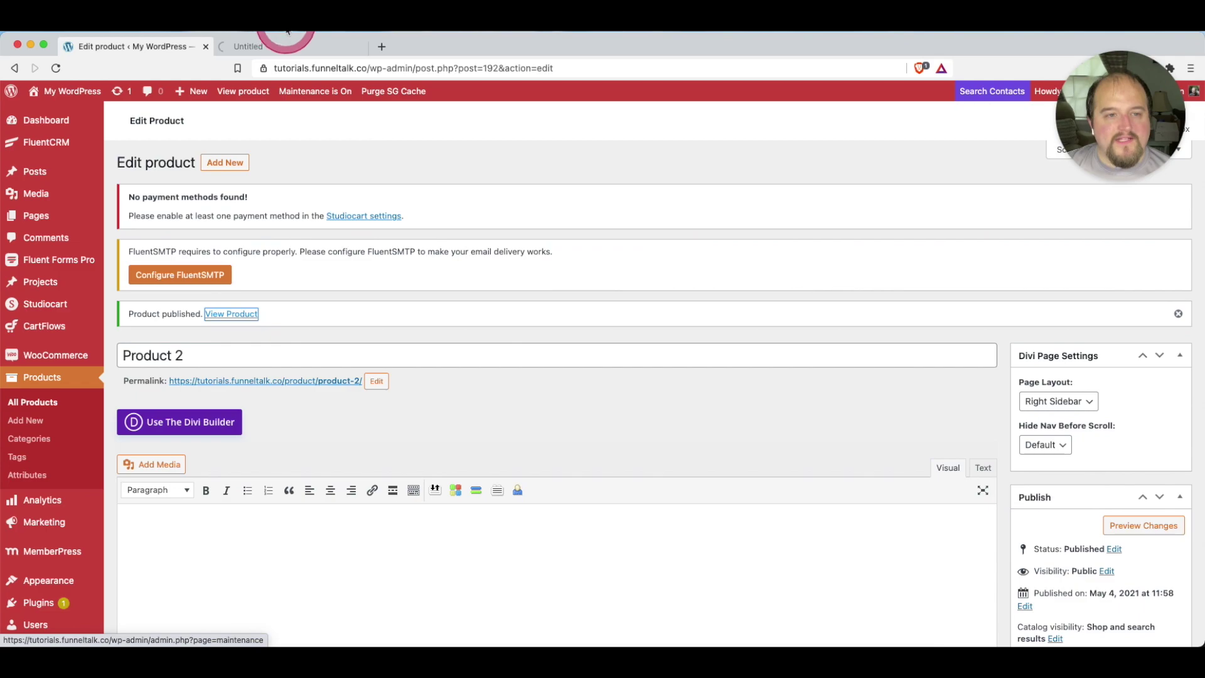
{"action": "left_click", "coordinate": [293, 47]}
{"action": "left_click", "coordinate": [488, 355]}
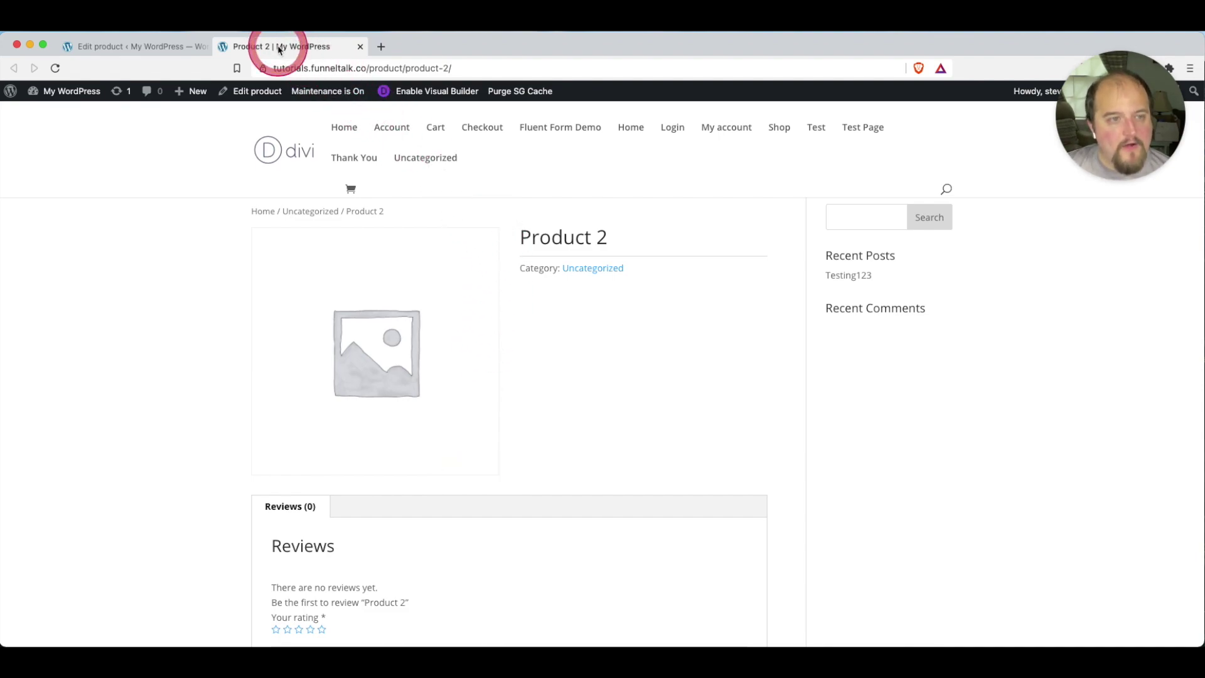
{"action": "key", "text": "super+w"}
{"action": "scroll", "coordinate": [358, 335], "scroll_direction": "down", "scroll_amount": 15}
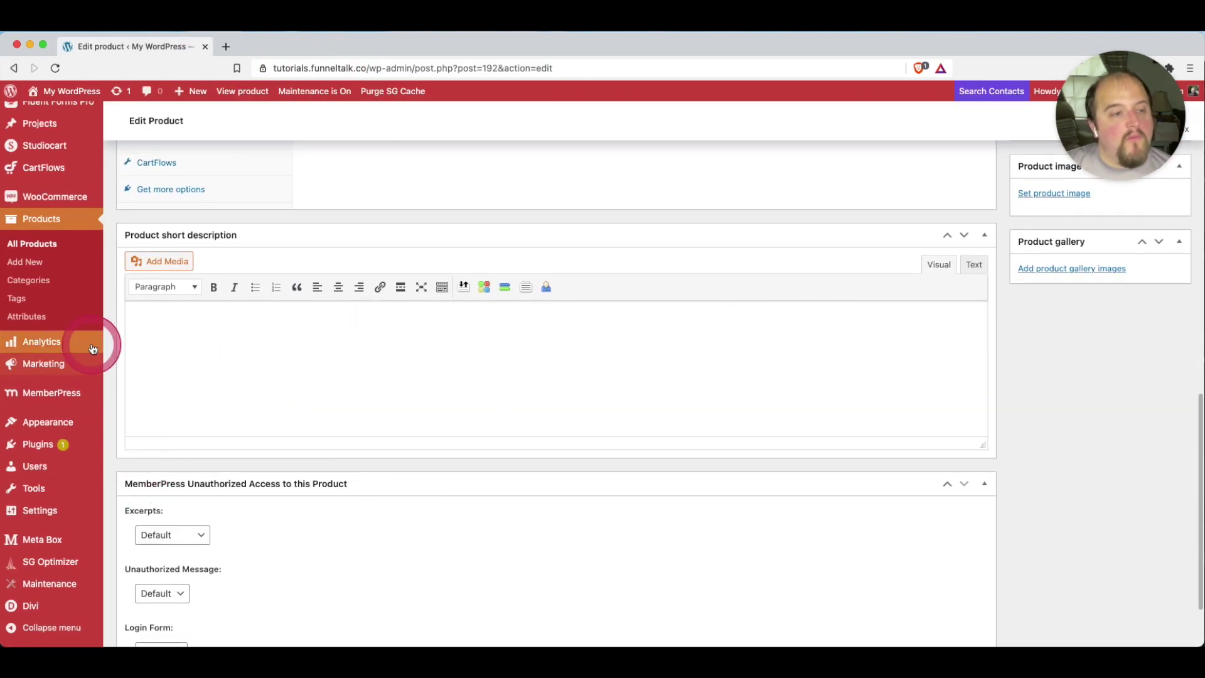
{"action": "scroll", "coordinate": [81, 333], "scroll_direction": "up", "scroll_amount": 5}
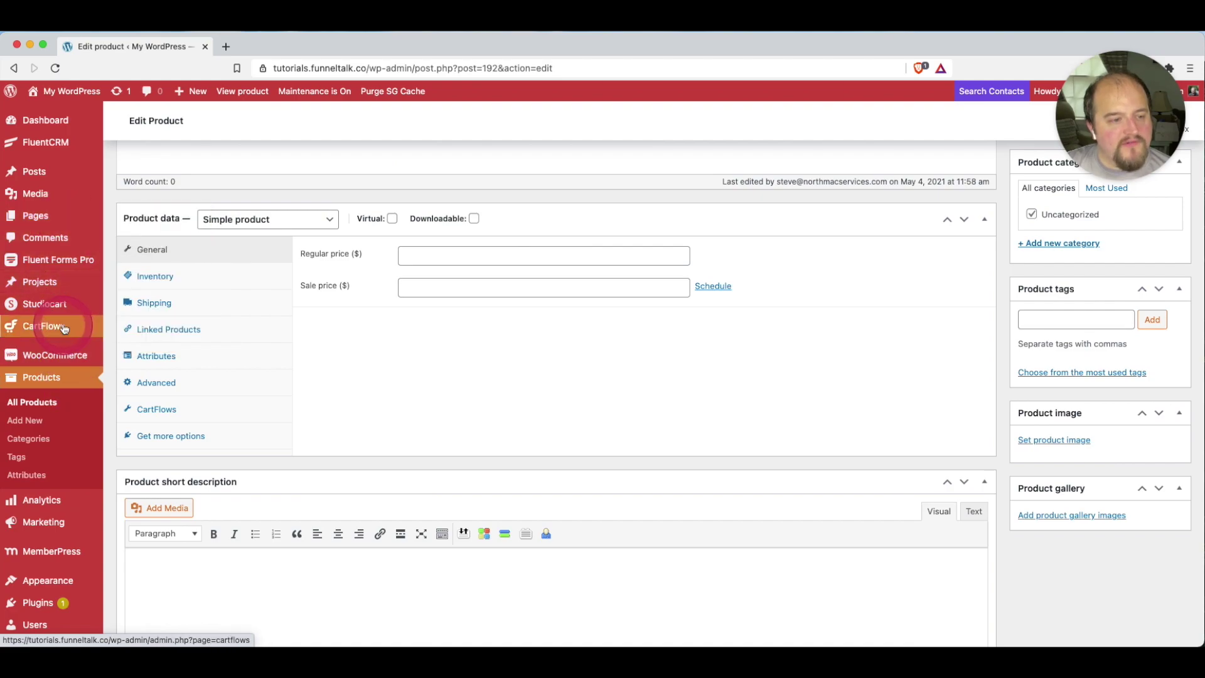
{"action": "left_click", "coordinate": [126, 347]}
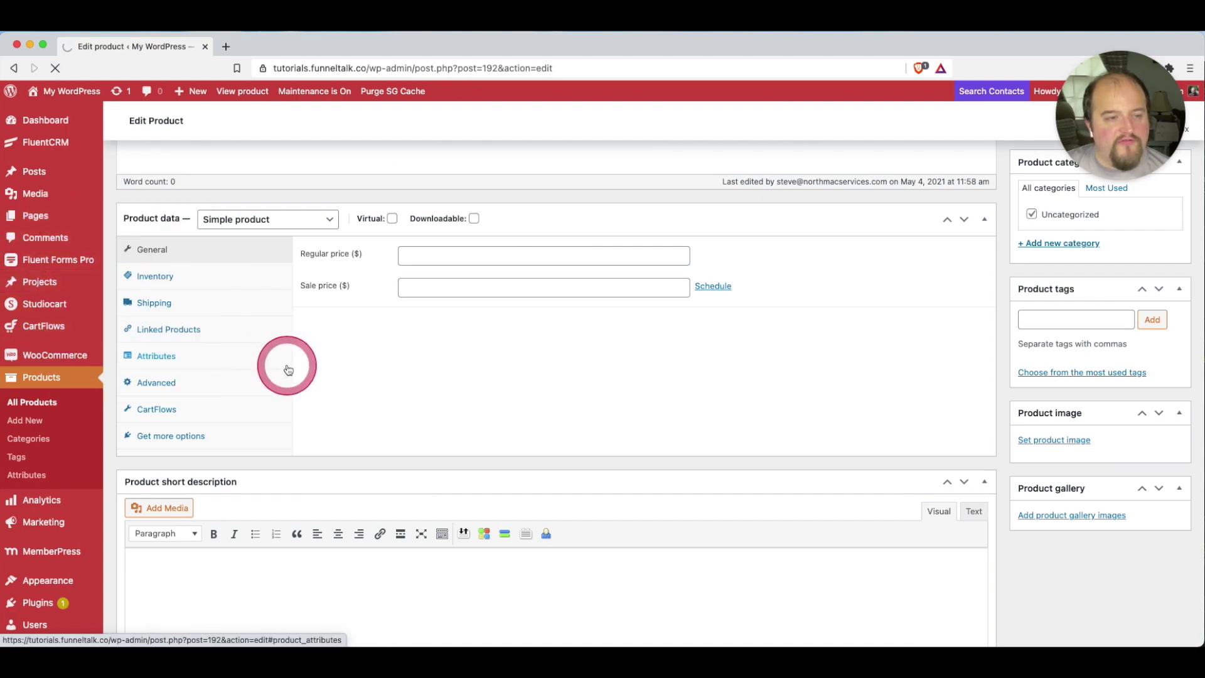
Permanently delete the duplicate Product Funnel via bulk action, then open the remaining flow's steps.
{"action": "scroll", "coordinate": [520, 154], "scroll_direction": "down", "scroll_amount": 2}
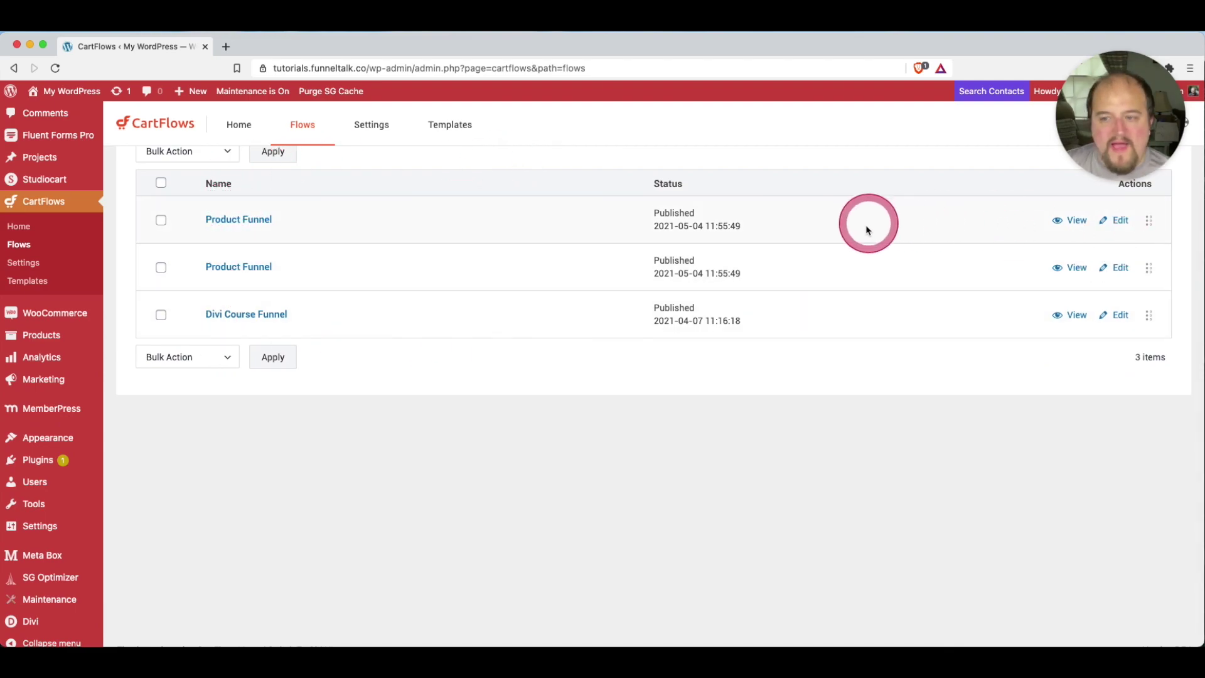
{"action": "scroll", "coordinate": [153, 242], "scroll_direction": "up", "scroll_amount": 2}
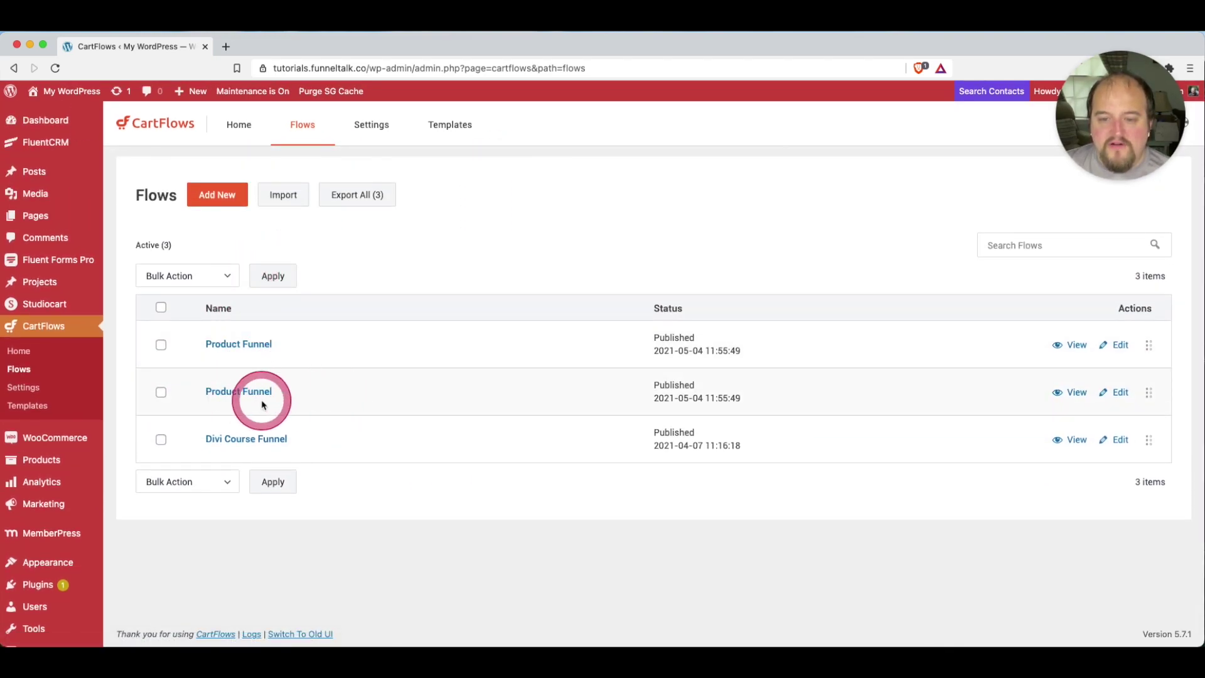
{"action": "left_click", "coordinate": [161, 391]}
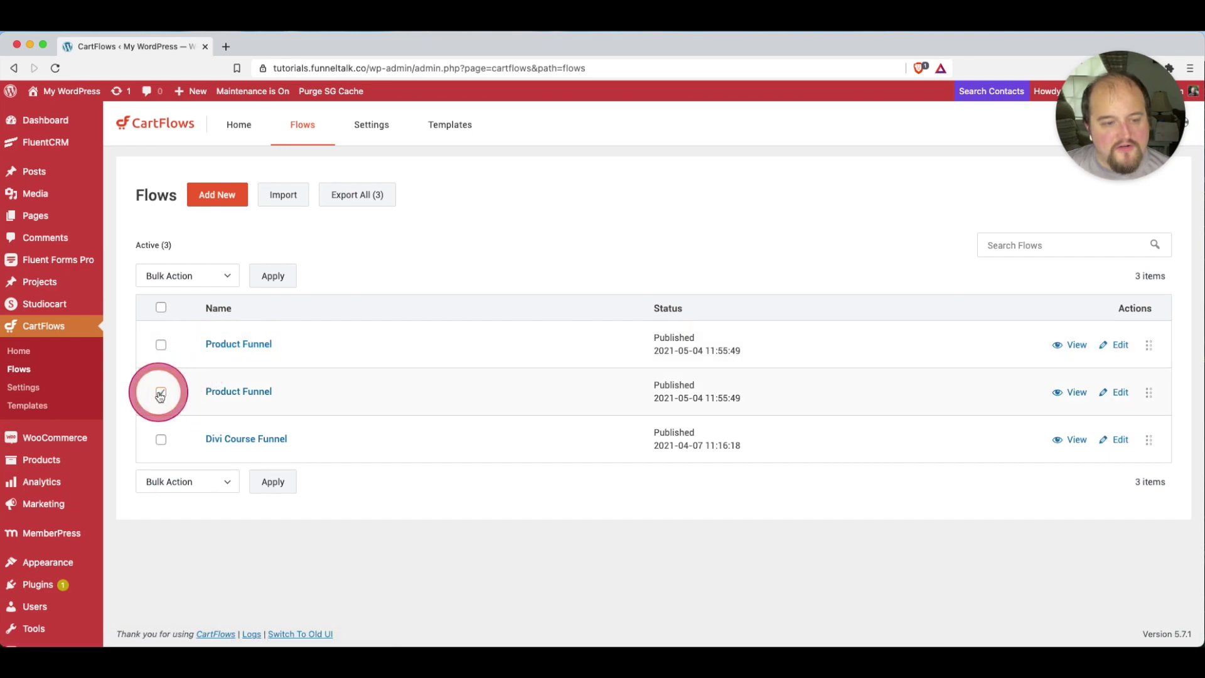
{"action": "left_click", "coordinate": [172, 274]}
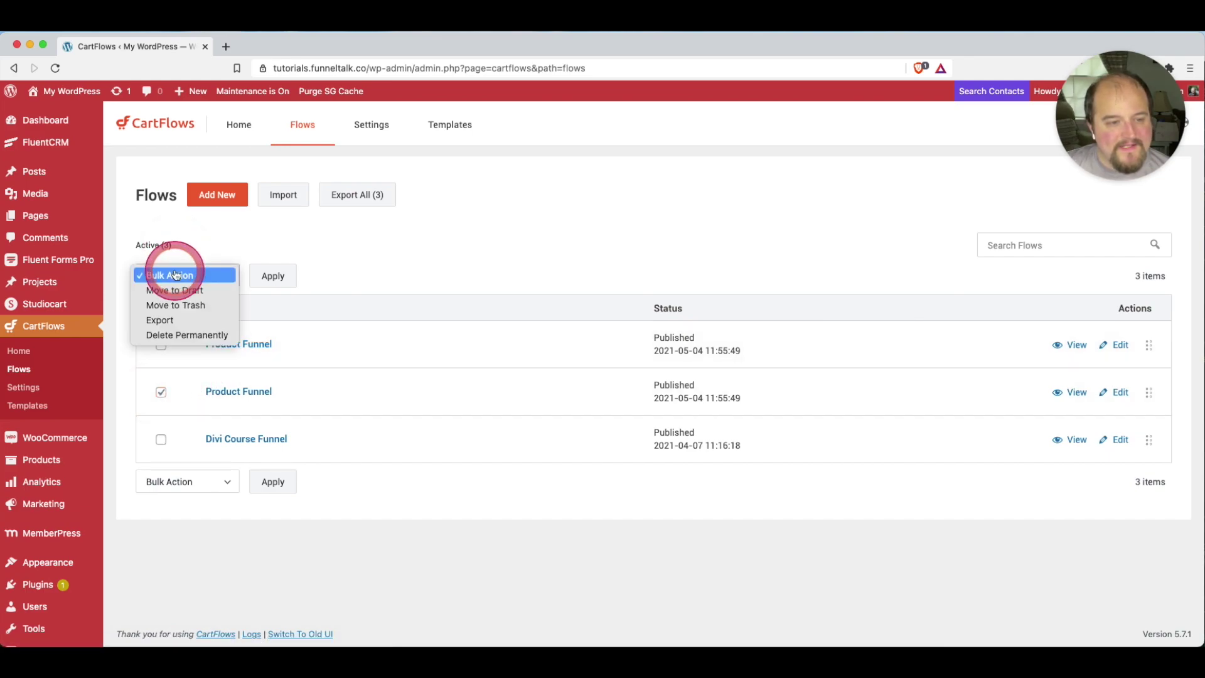
{"action": "left_click", "coordinate": [174, 334]}
{"action": "left_click", "coordinate": [280, 271]}
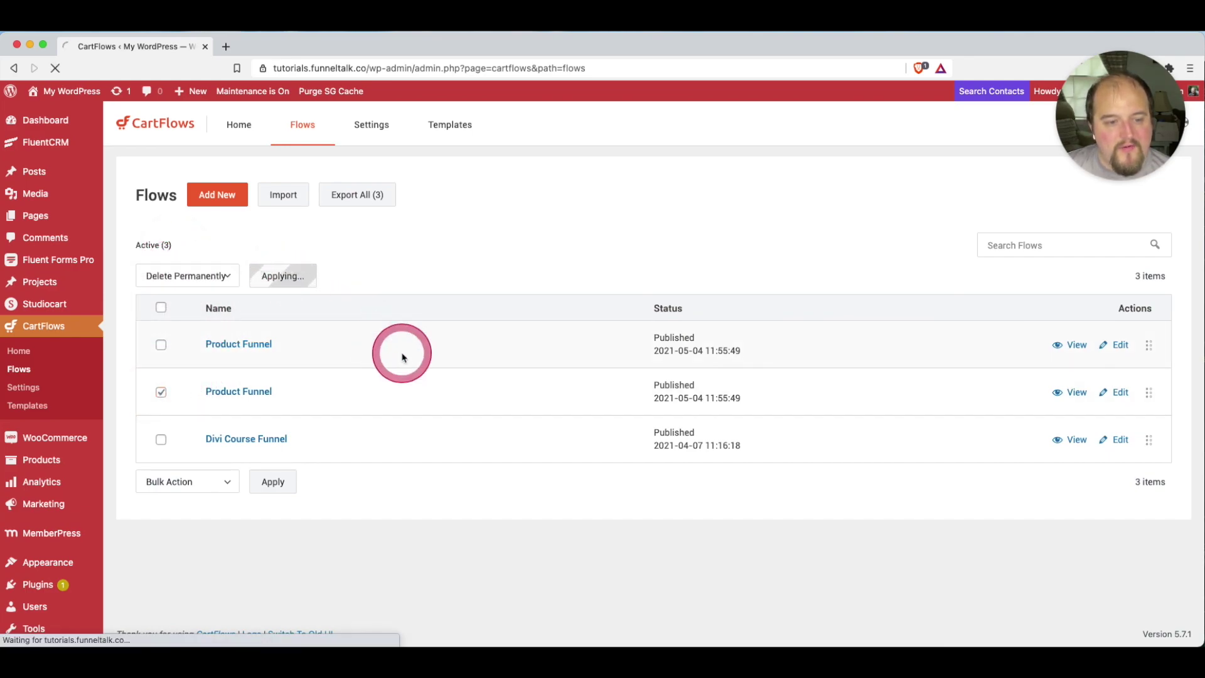
{"action": "scroll", "coordinate": [309, 519], "scroll_direction": "down", "scroll_amount": 2}
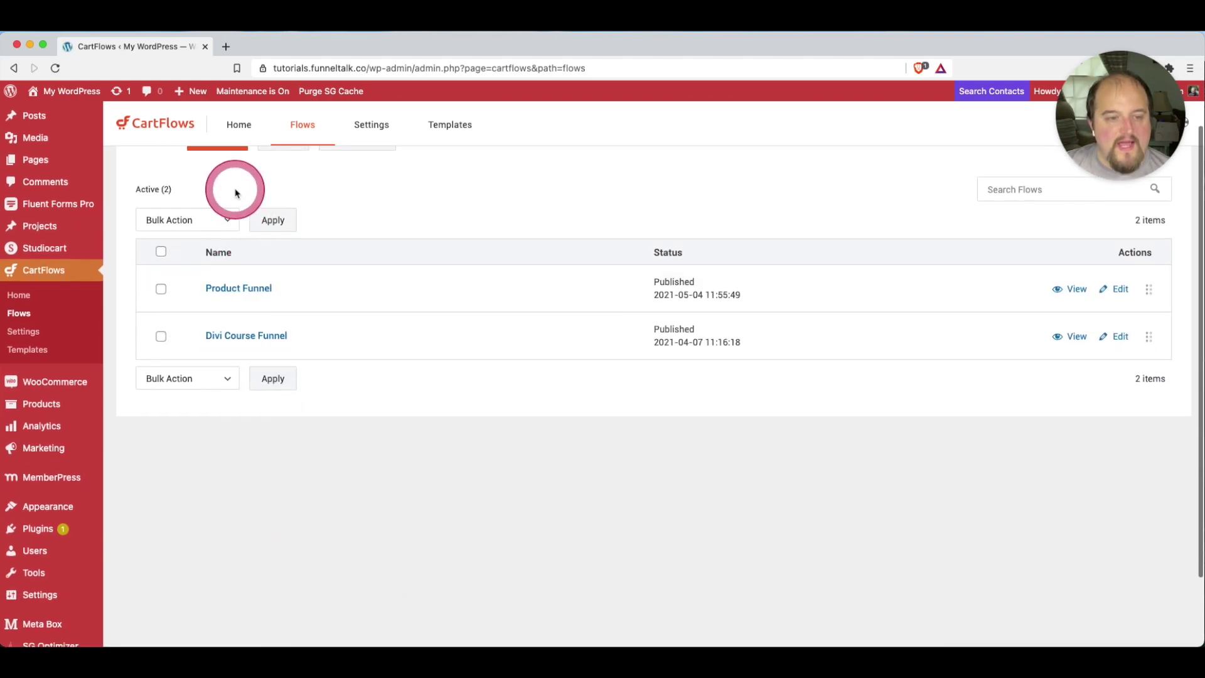
{"action": "left_click", "coordinate": [225, 287]}
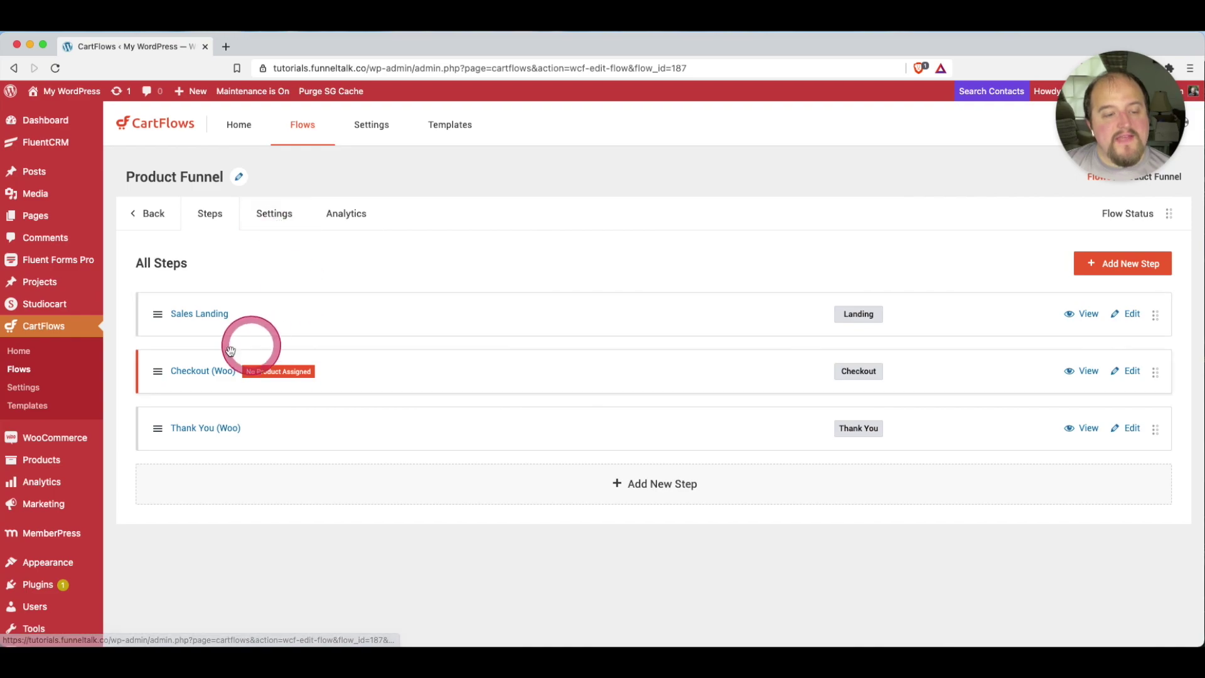
In the Checkout (Woo) step's Products settings, add Product 1 (#191).
{"action": "left_click", "coordinate": [235, 374]}
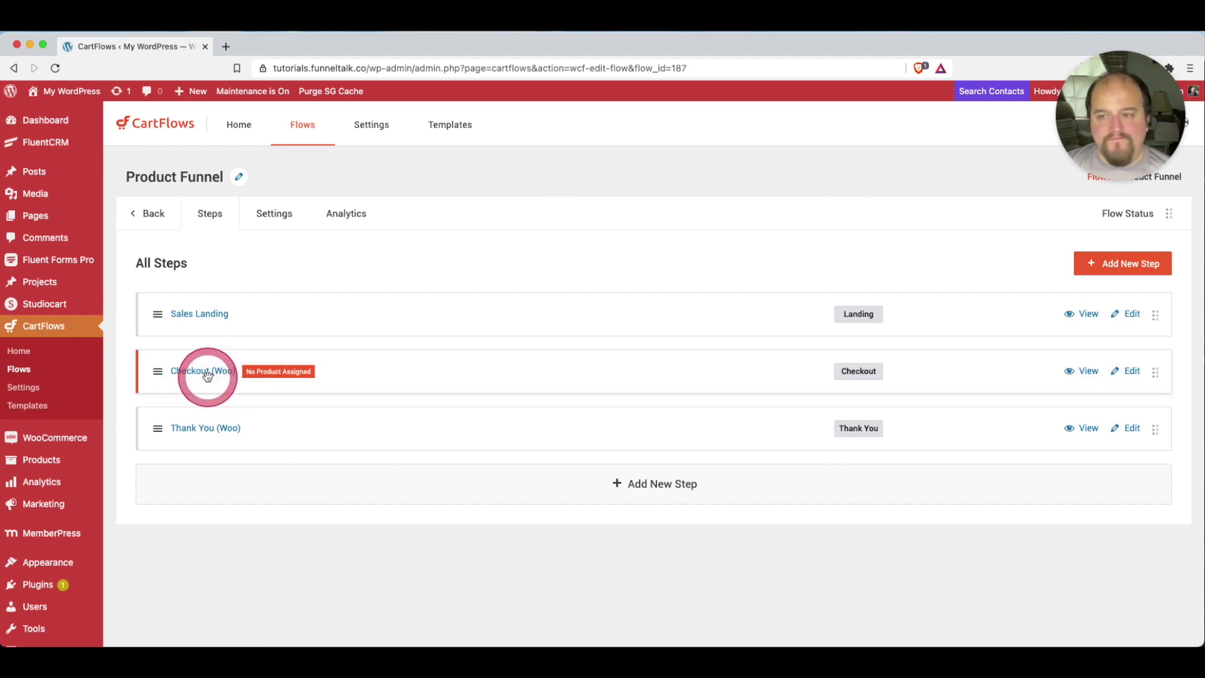
{"action": "left_click", "coordinate": [1132, 371]}
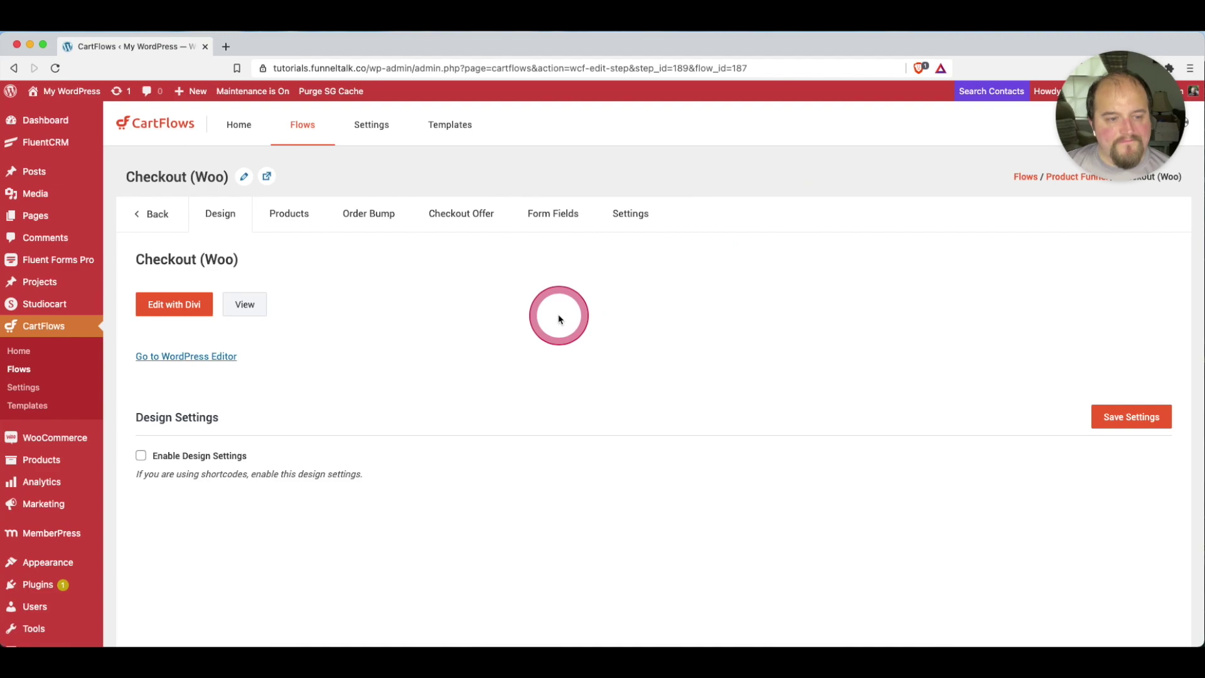
{"action": "left_click", "coordinate": [289, 215]}
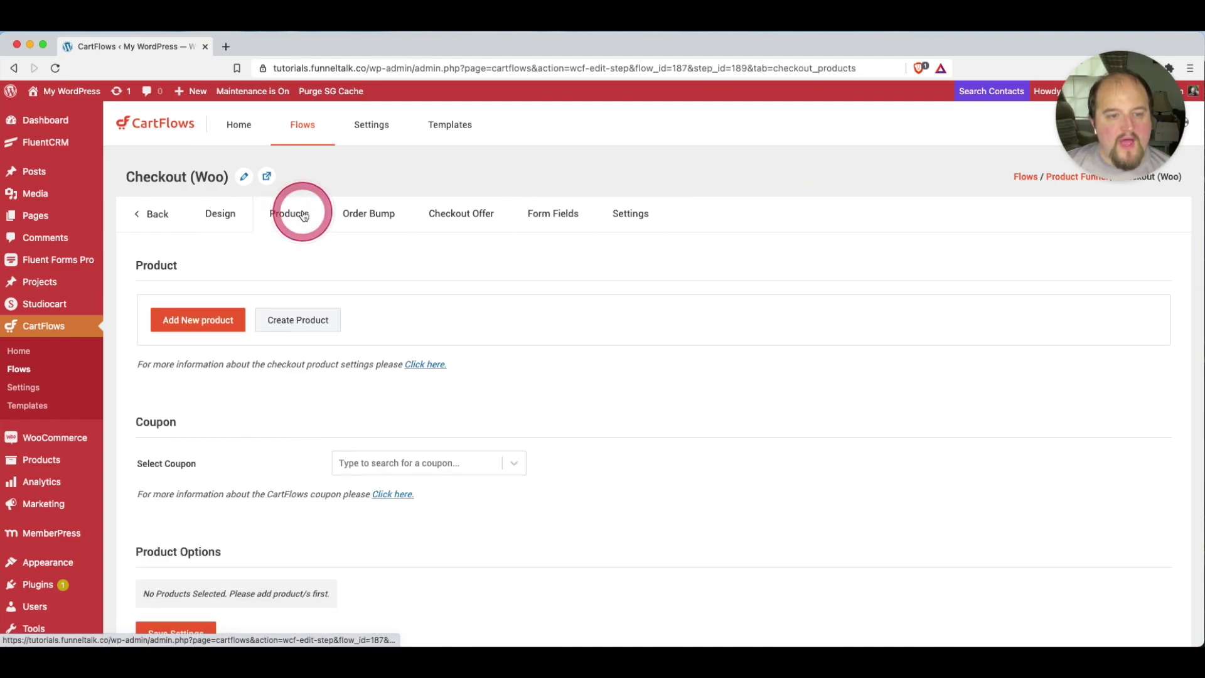
{"action": "left_click", "coordinate": [187, 323]}
{"action": "left_click", "coordinate": [513, 377]}
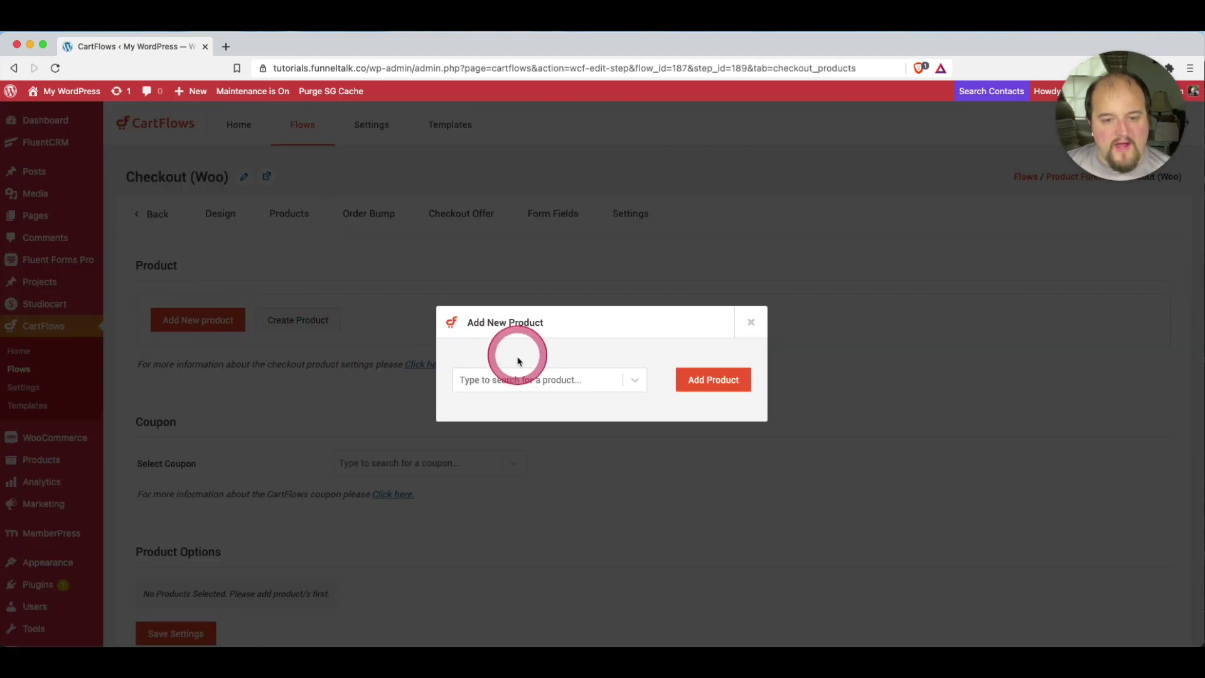
{"action": "type", "text": "por"}
{"action": "key", "text": "BackSpace"}
{"action": "key", "text": "BackSpace"}
{"action": "key", "text": "BackSpace"}
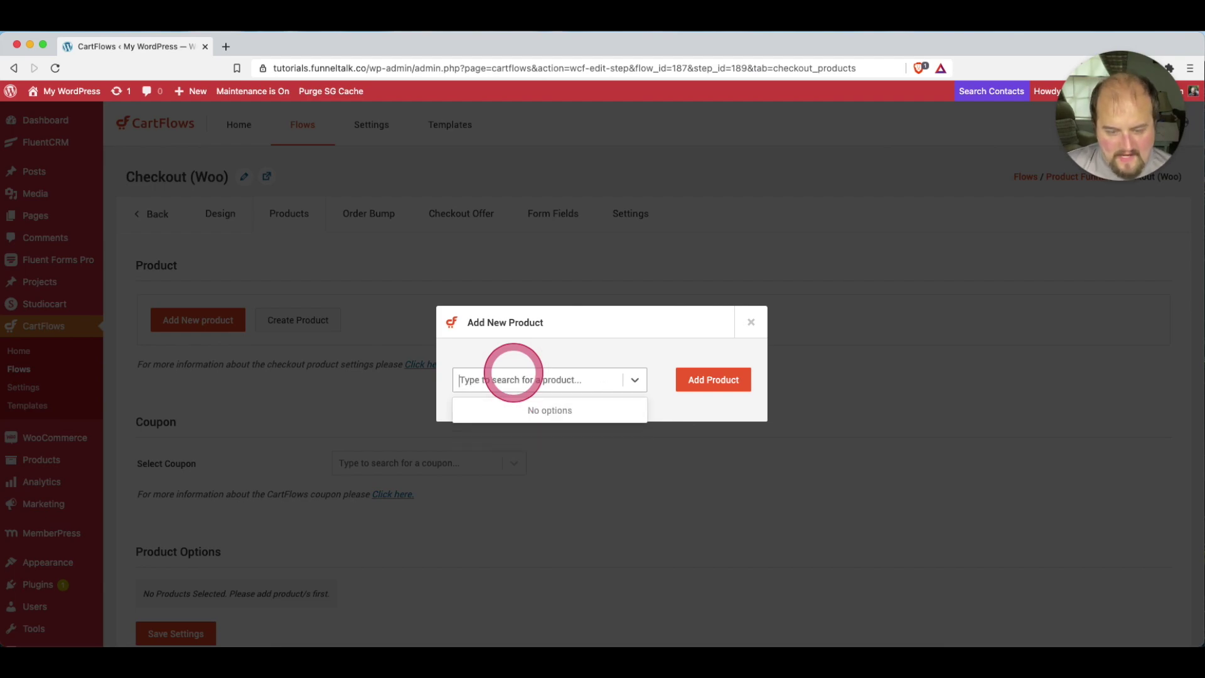
{"action": "type", "text": "prod"}
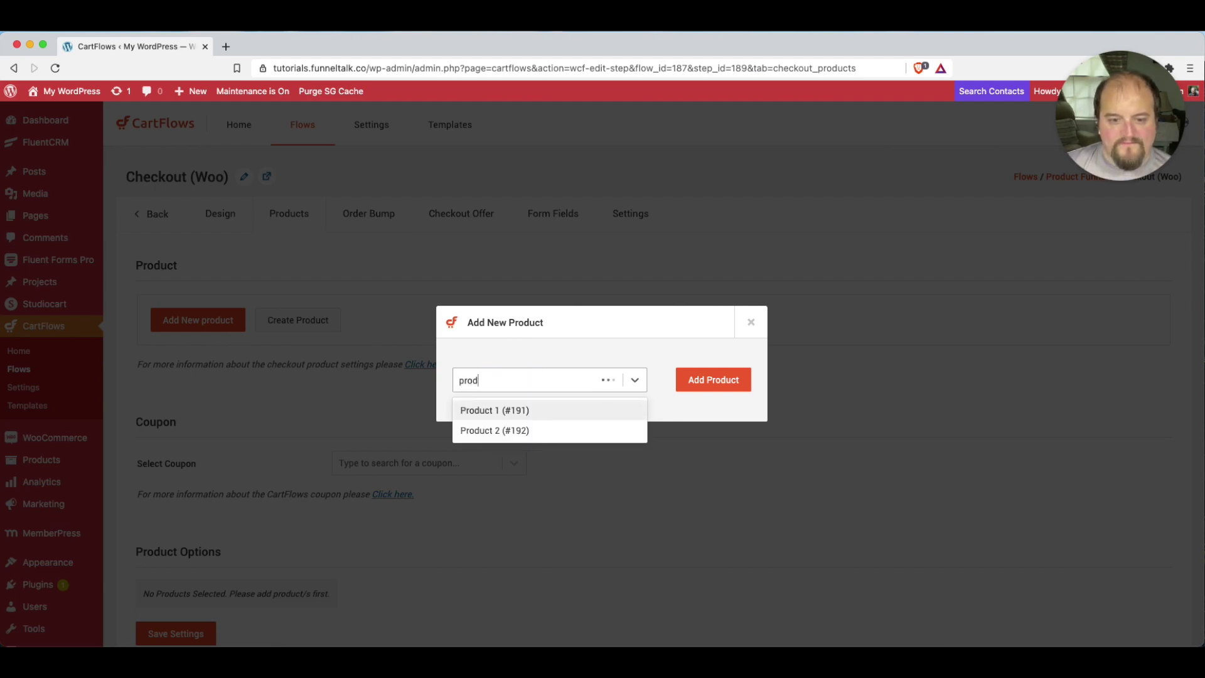
{"action": "left_click", "coordinate": [499, 408]}
{"action": "left_click", "coordinate": [714, 379]}
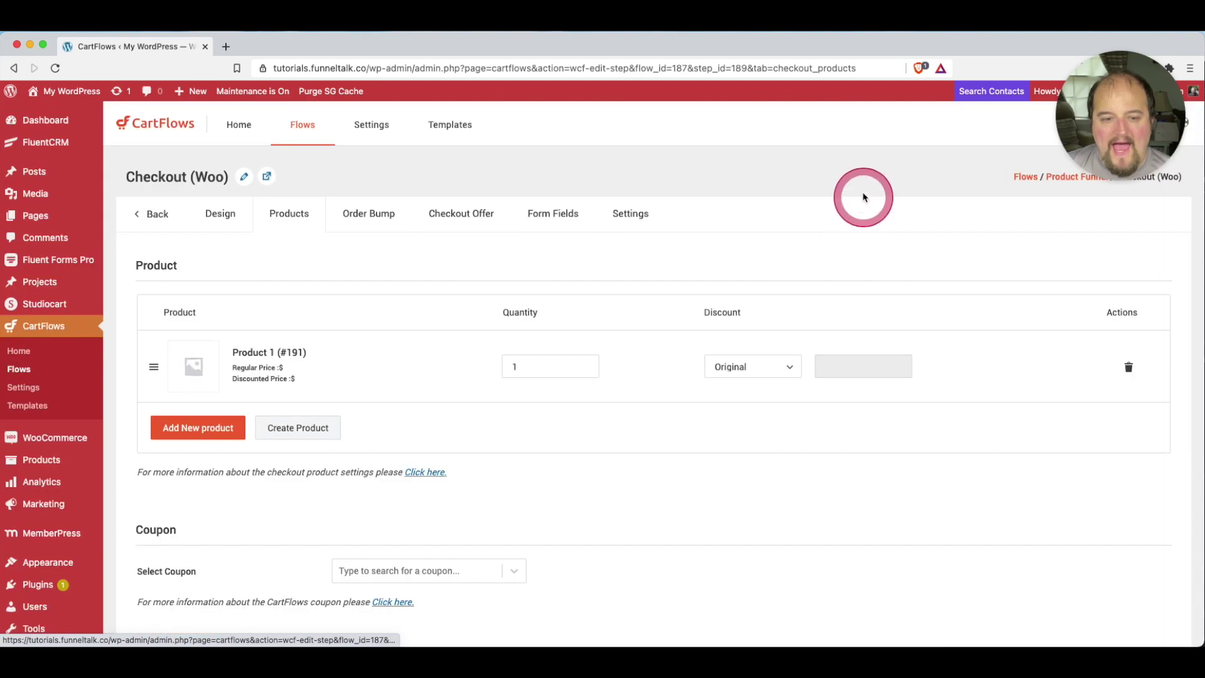
Leave product options off and save the checkout's product settings.
{"action": "scroll", "coordinate": [722, 323], "scroll_direction": "down", "scroll_amount": 2}
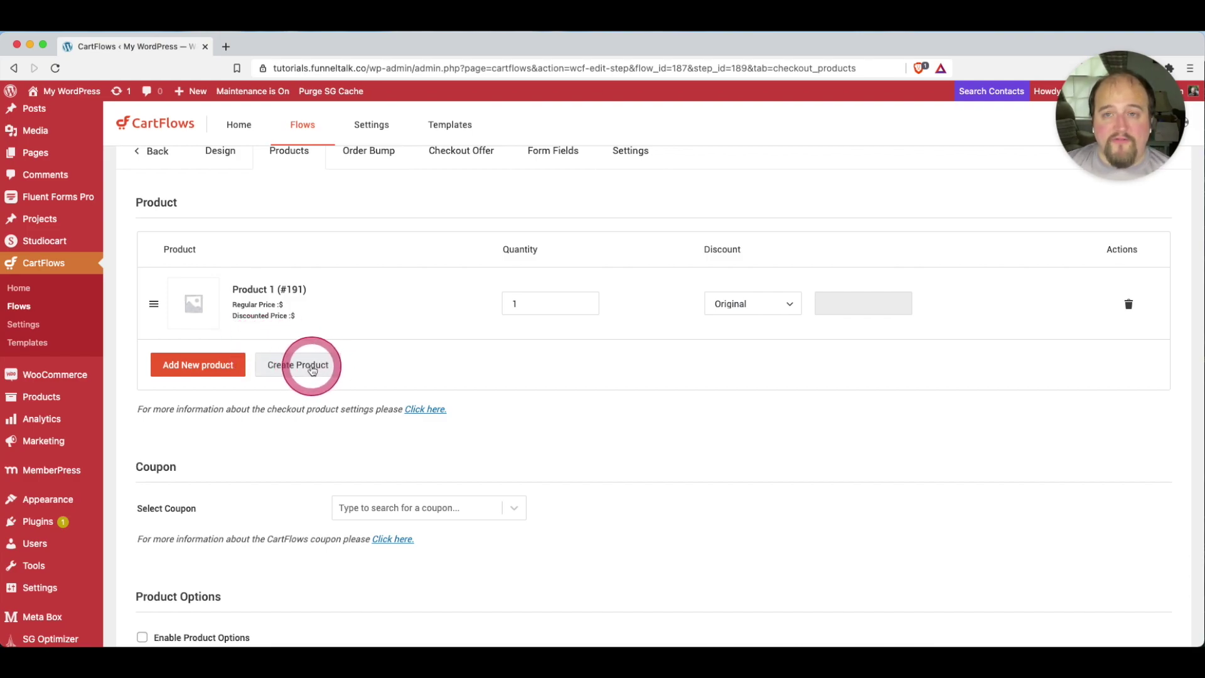
{"action": "scroll", "coordinate": [442, 351], "scroll_direction": "down", "scroll_amount": 3}
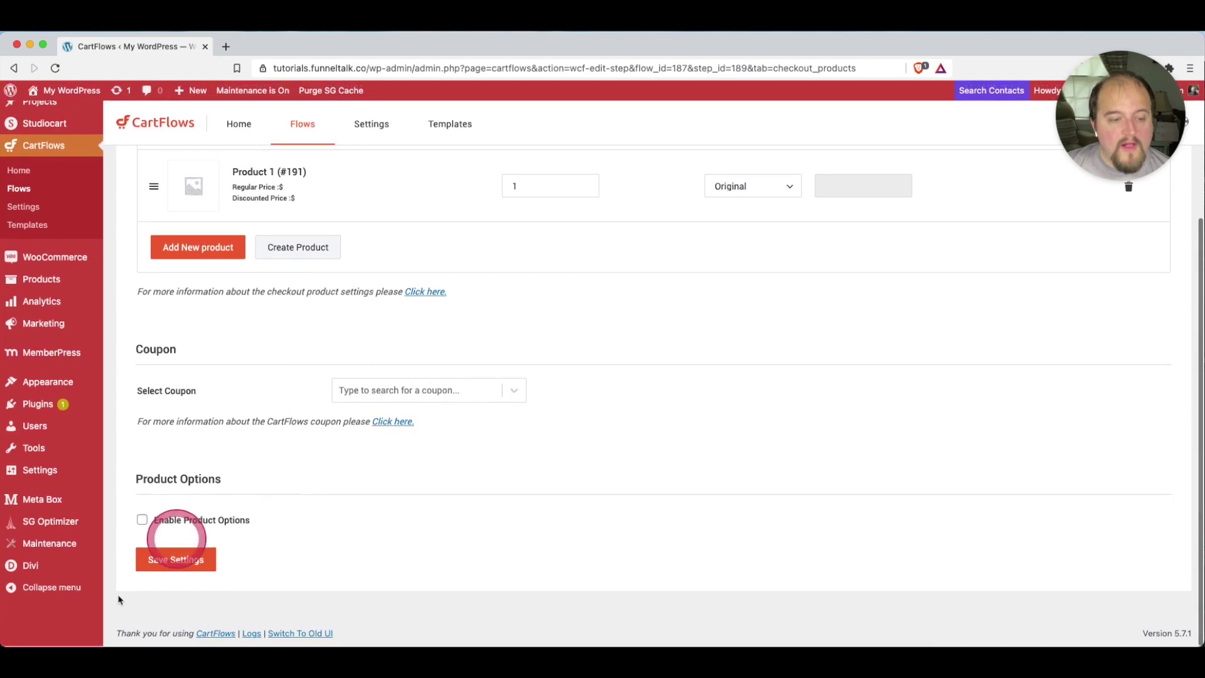
{"action": "left_click", "coordinate": [143, 521]}
{"action": "scroll", "coordinate": [389, 480], "scroll_direction": "down", "scroll_amount": 7}
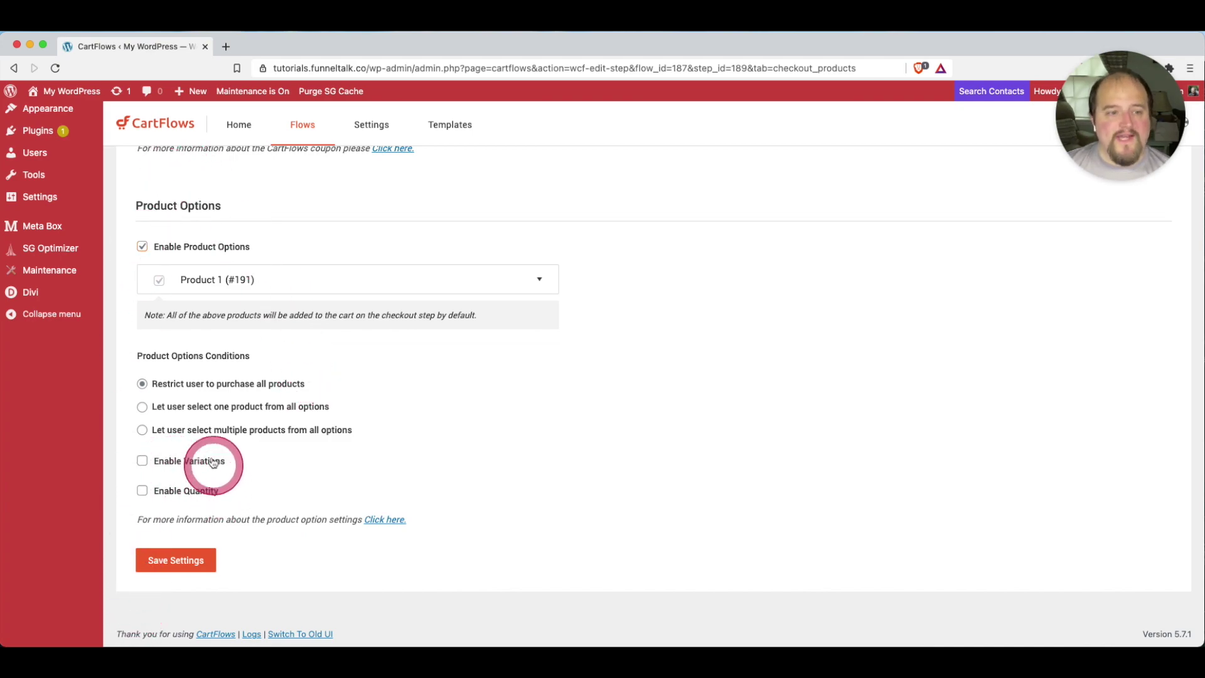
{"action": "left_click", "coordinate": [142, 247]}
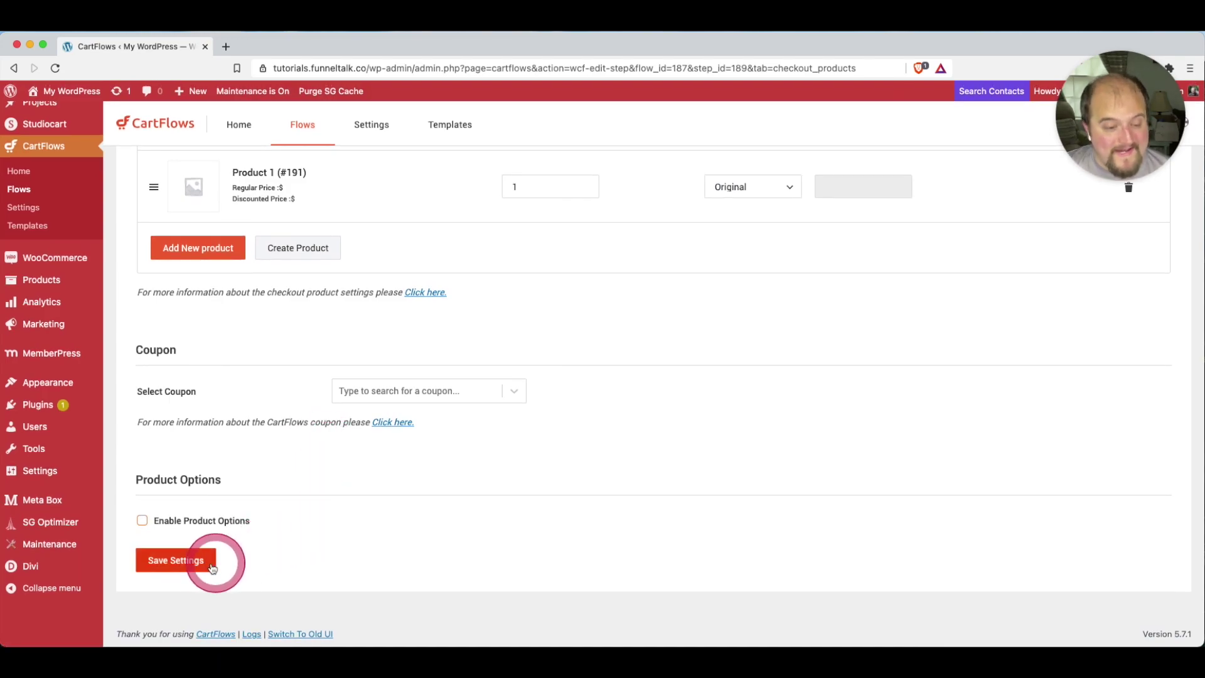
{"action": "left_click", "coordinate": [180, 568]}
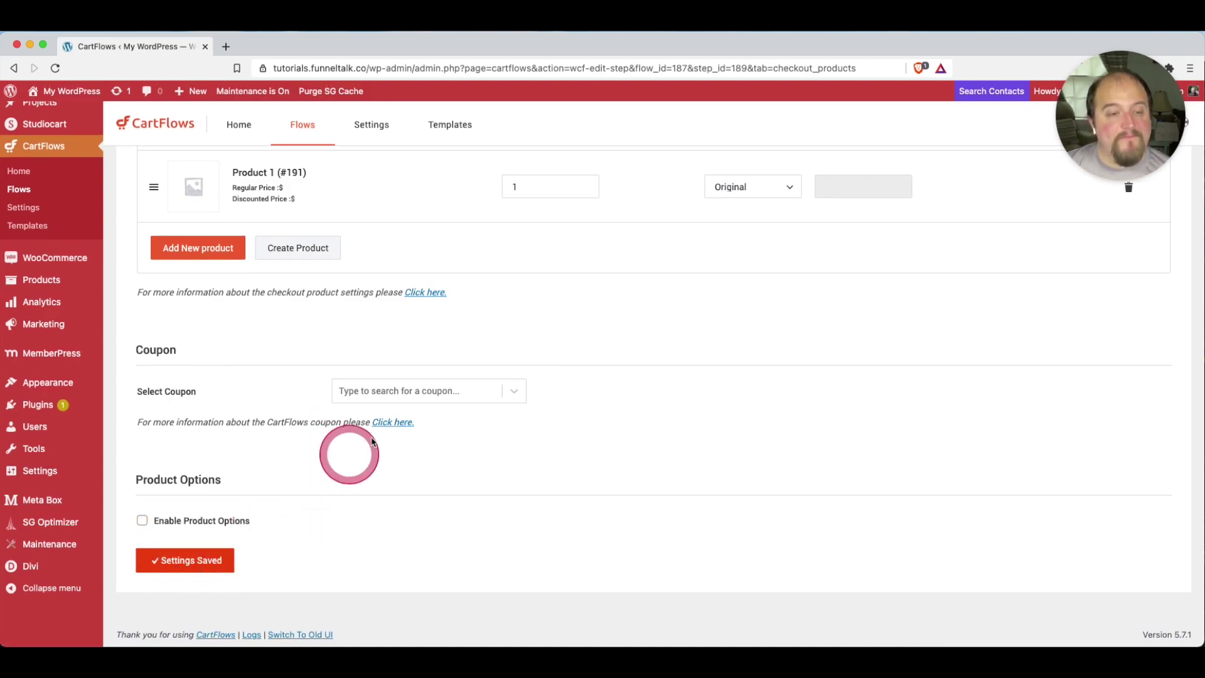
{"action": "scroll", "coordinate": [361, 452], "scroll_direction": "up", "scroll_amount": 5}
Enable Order Bump on the checkout and select Product 2 (#192) as the bump product.
{"action": "left_click", "coordinate": [377, 216]}
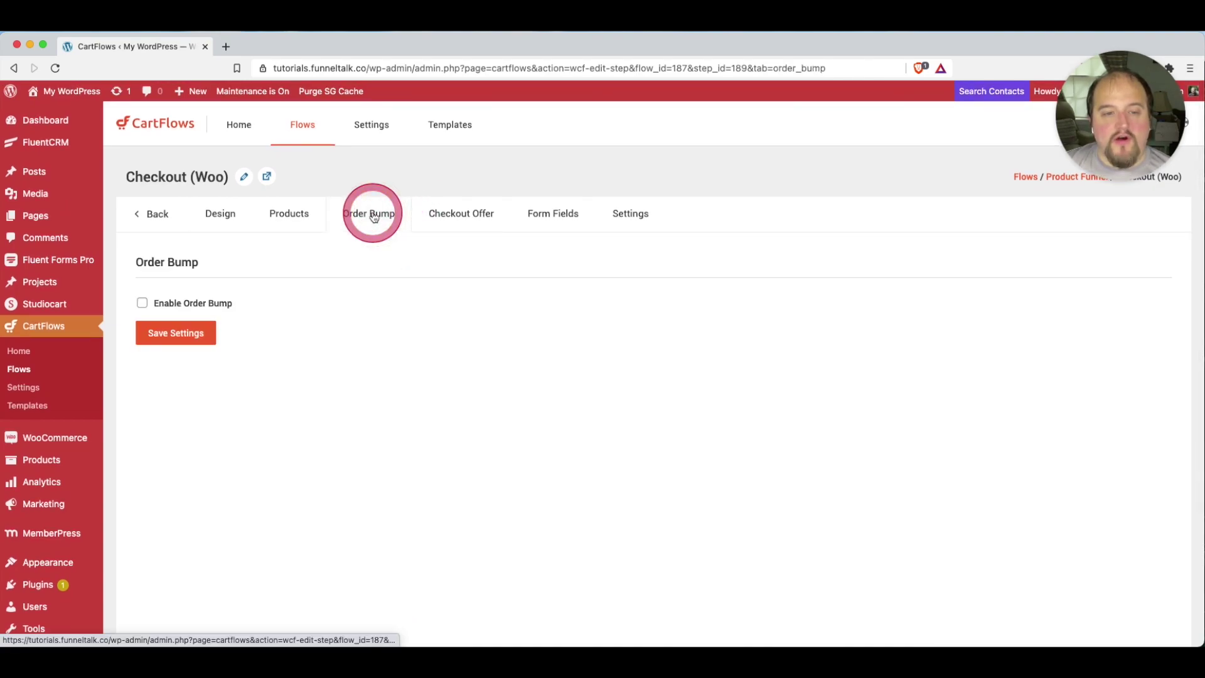
{"action": "left_click", "coordinate": [175, 304]}
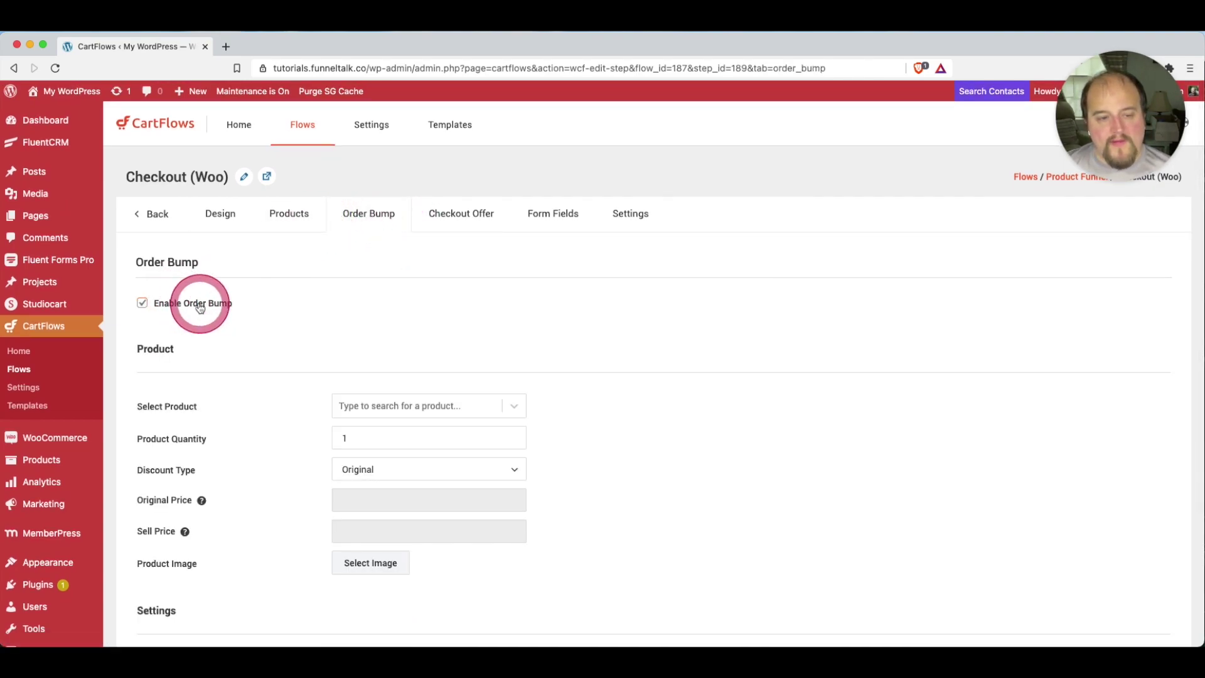
{"action": "scroll", "coordinate": [429, 306], "scroll_direction": "down", "scroll_amount": 2}
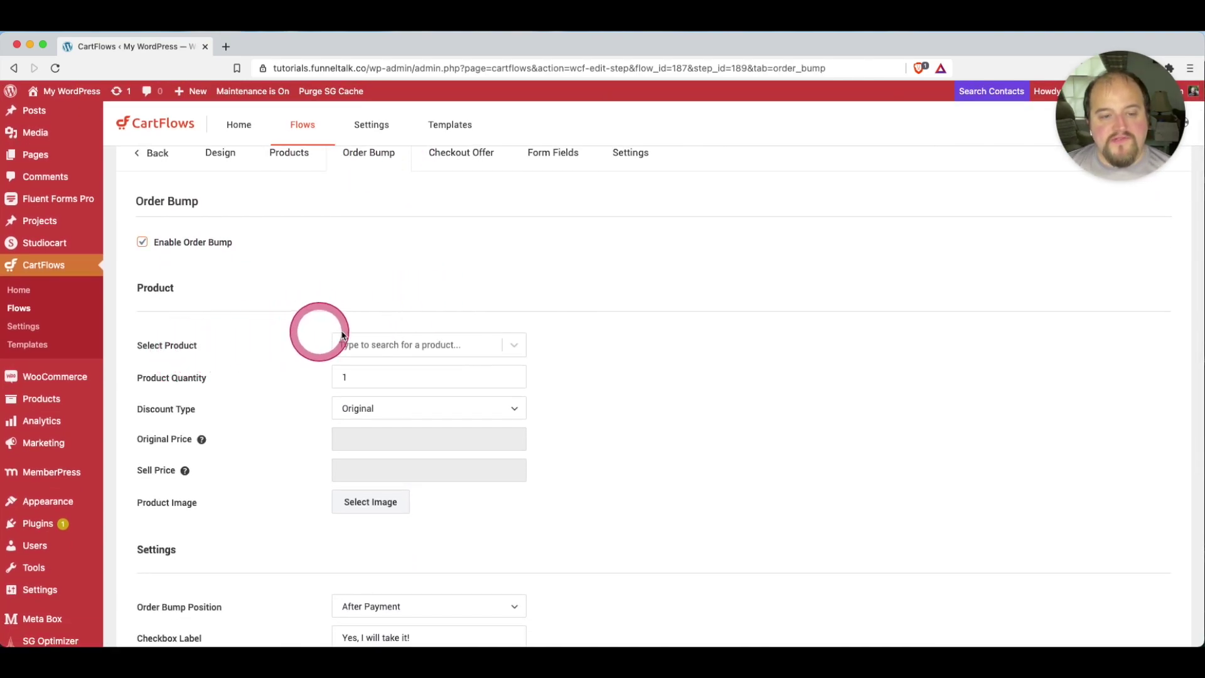
{"action": "left_click", "coordinate": [458, 343]}
{"action": "type", "text": "pr"}
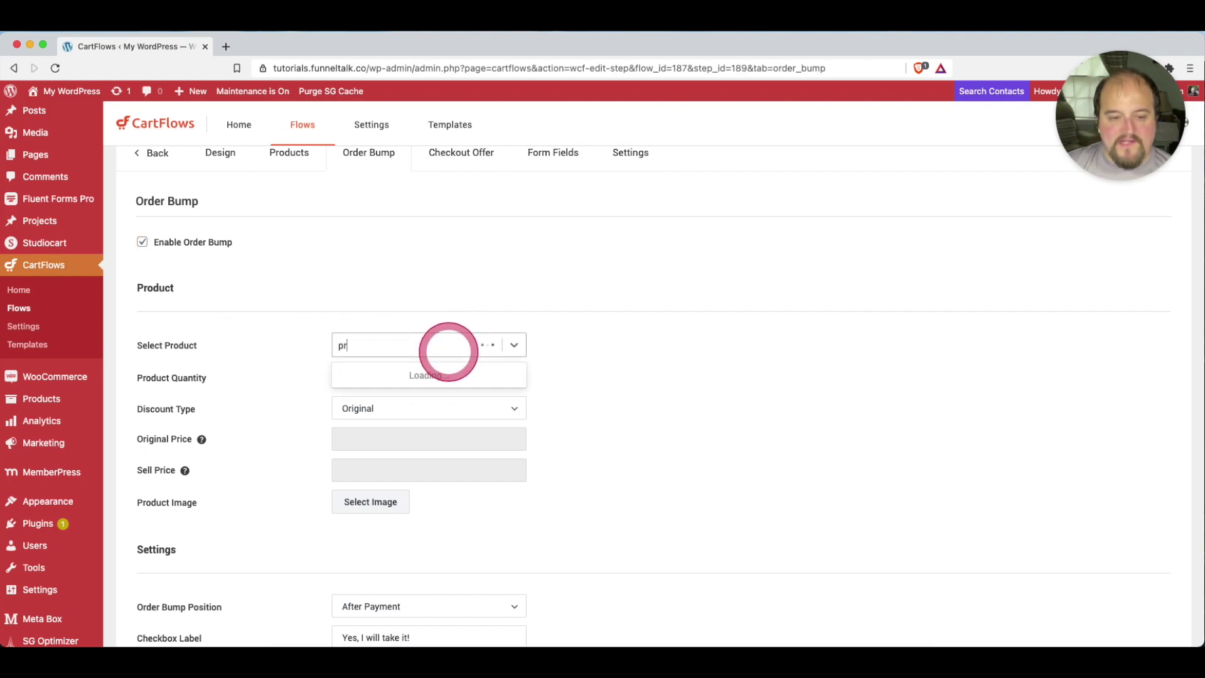
{"action": "type", "text": "o"}
{"action": "left_click", "coordinate": [424, 395]}
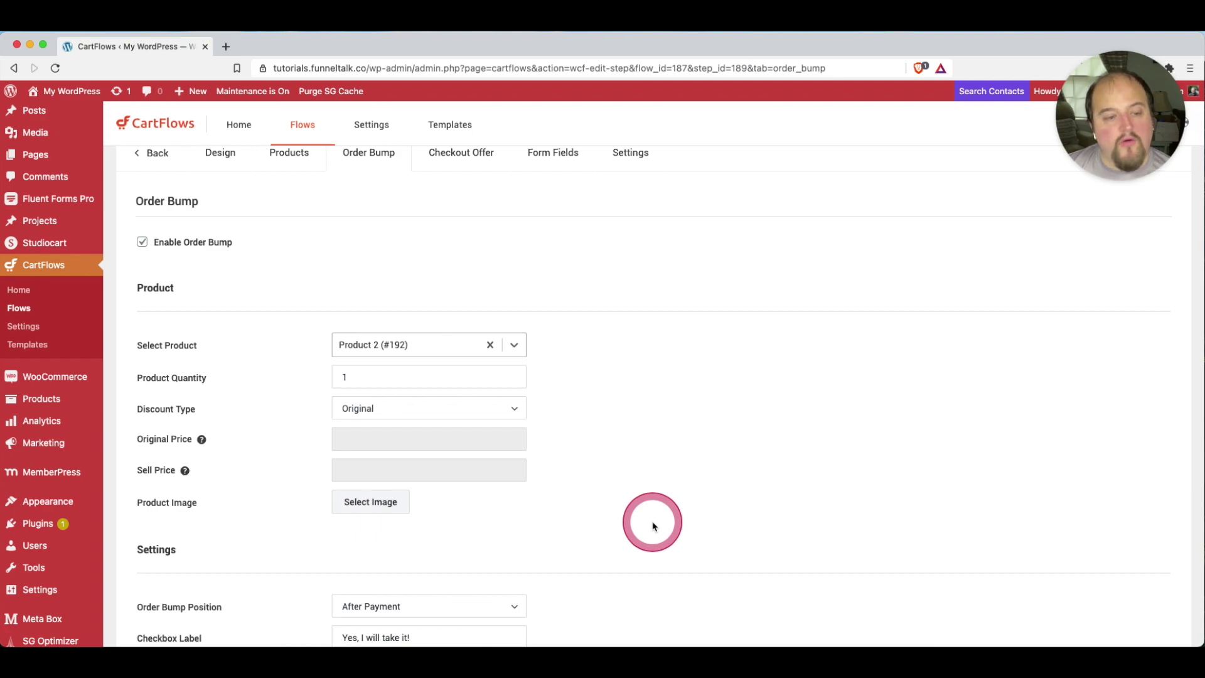
{"action": "scroll", "coordinate": [652, 526], "scroll_direction": "down", "scroll_amount": 5}
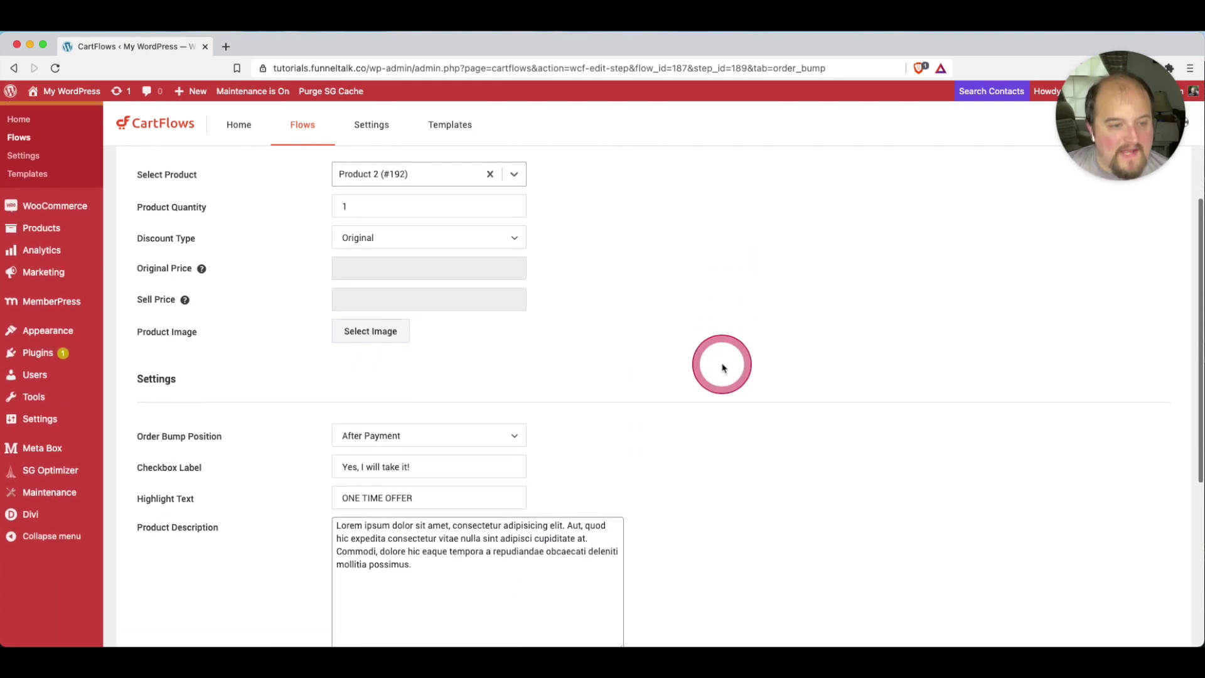
{"action": "scroll", "coordinate": [722, 368], "scroll_direction": "up", "scroll_amount": 1}
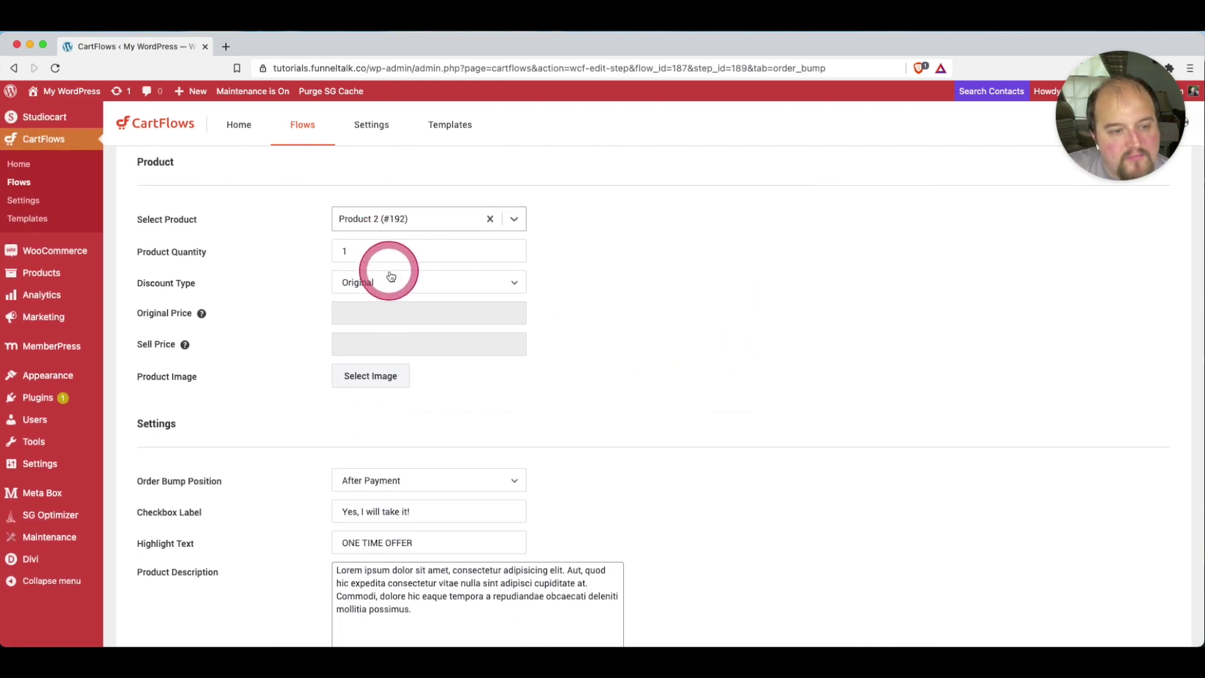
{"action": "scroll", "coordinate": [380, 329], "scroll_direction": "down", "scroll_amount": 4}
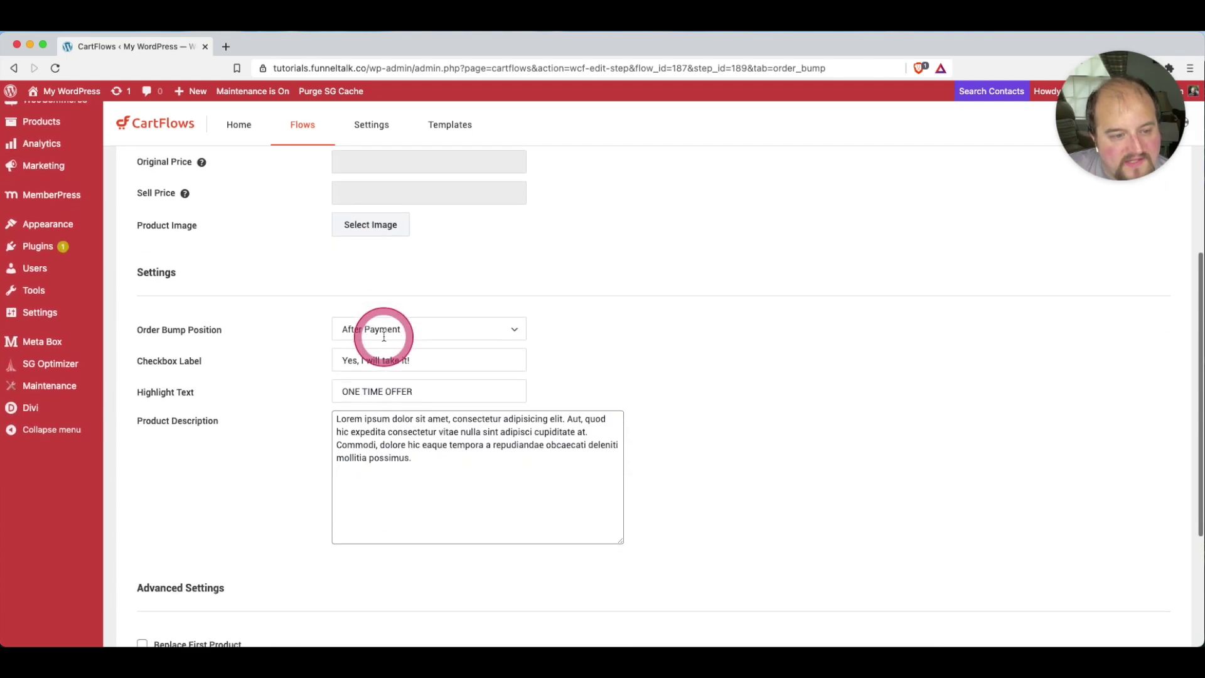
{"action": "left_click", "coordinate": [351, 229]}
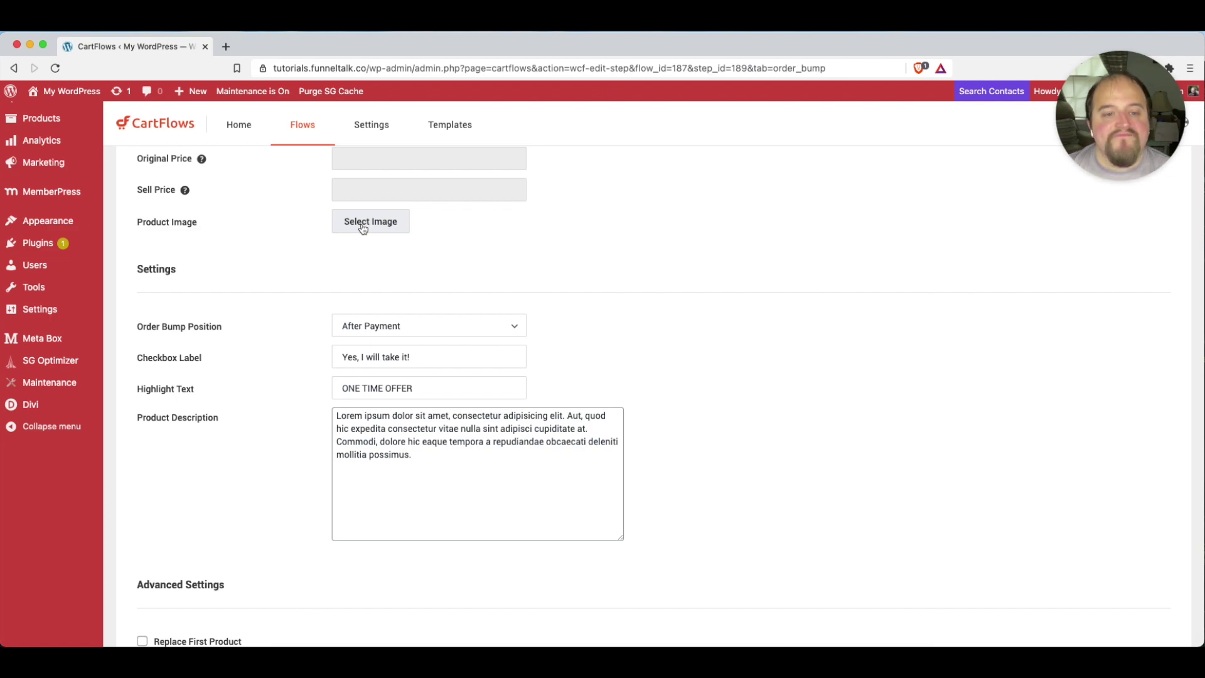
{"action": "scroll", "coordinate": [363, 229], "scroll_direction": "down", "scroll_amount": 3}
{"action": "left_click", "coordinate": [363, 207]}
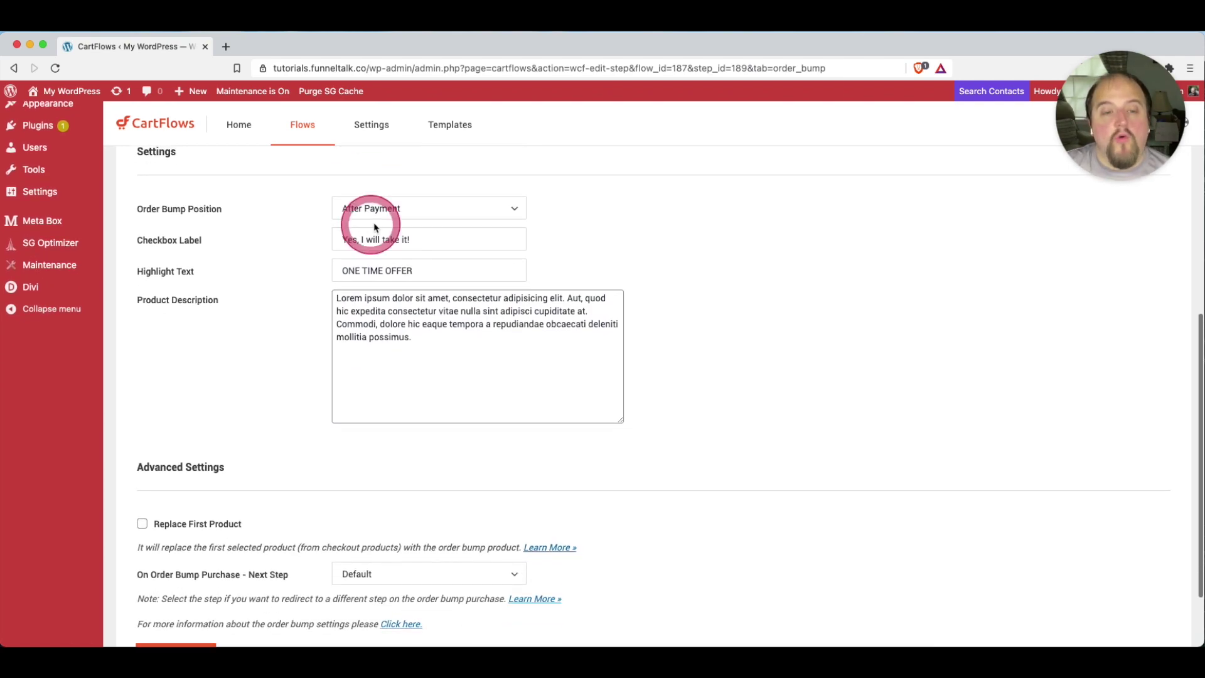
{"action": "left_click", "coordinate": [424, 217]}
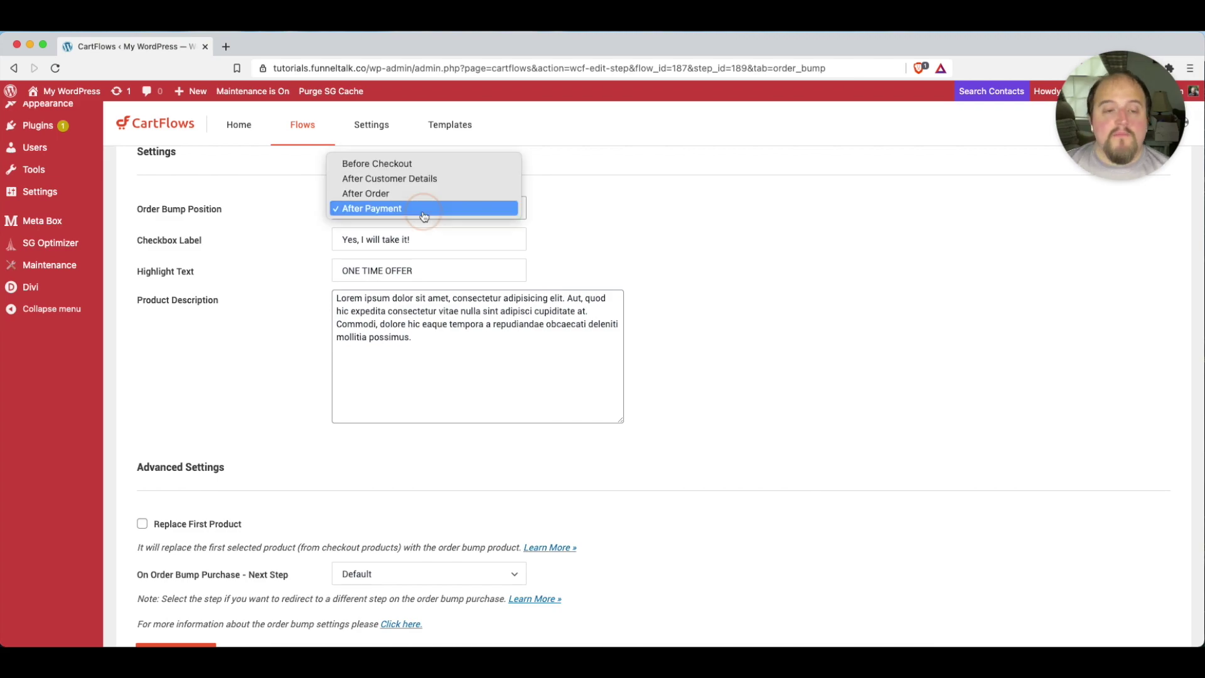
{"action": "left_click_drag", "start_coordinate": [424, 216], "coordinate": [483, 205]}
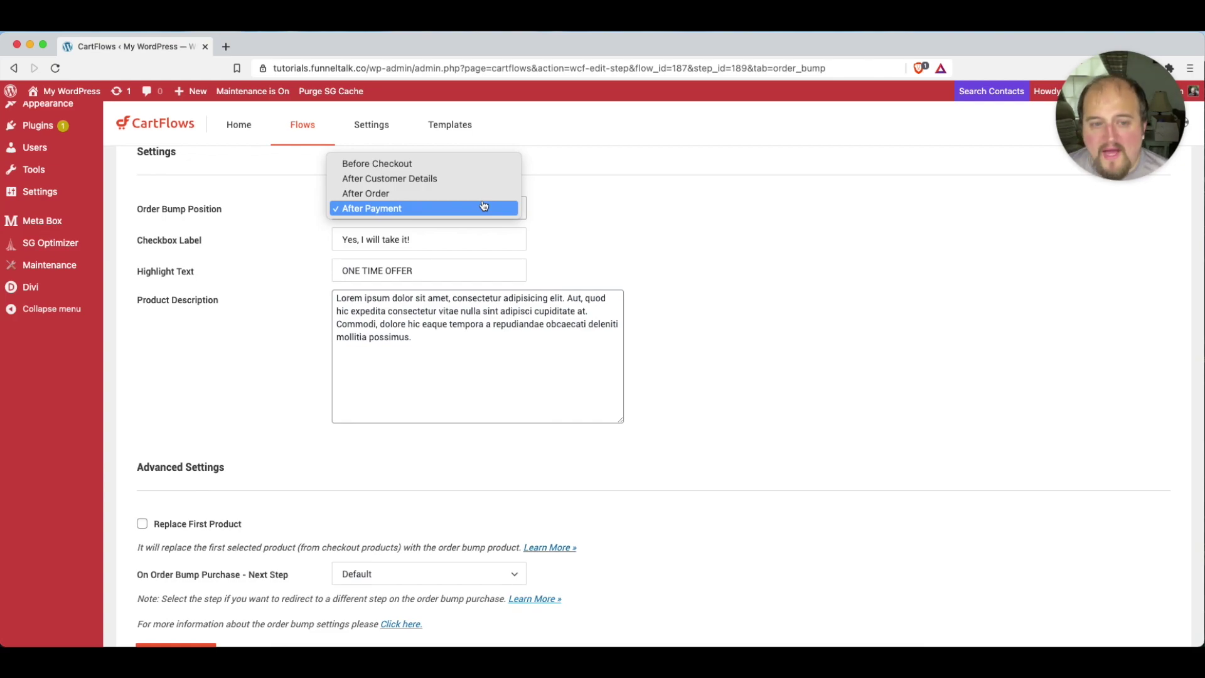
{"action": "left_click", "coordinate": [484, 207]}
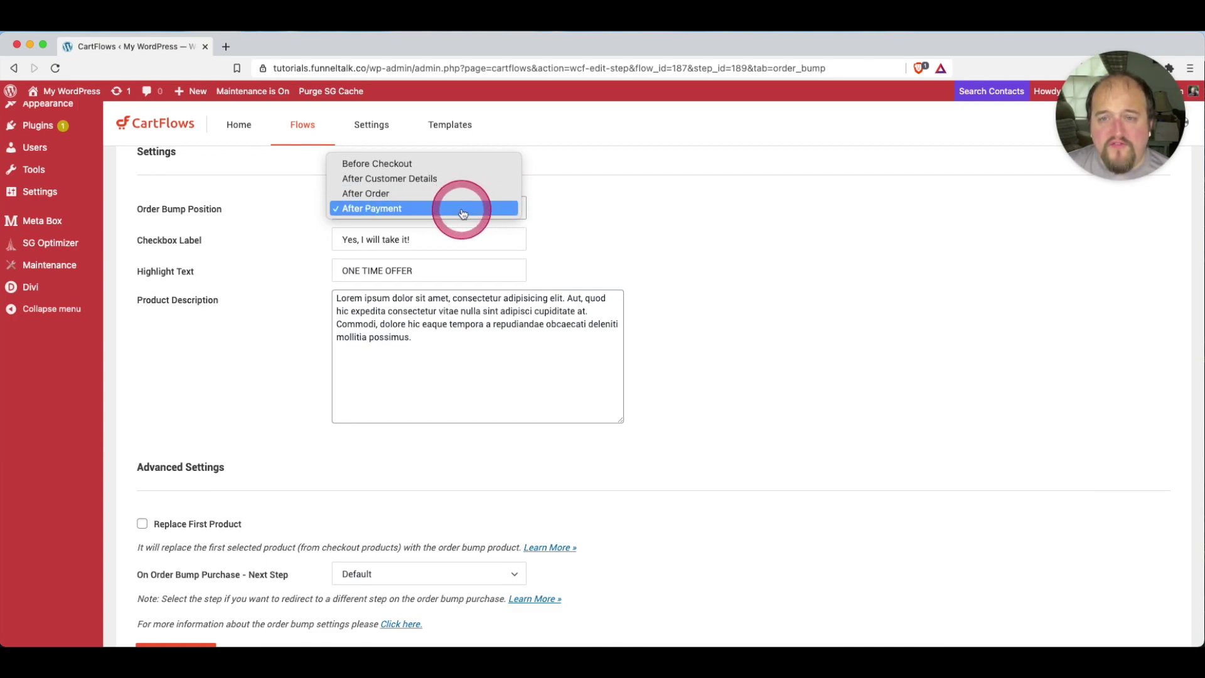
{"action": "left_click", "coordinate": [806, 183]}
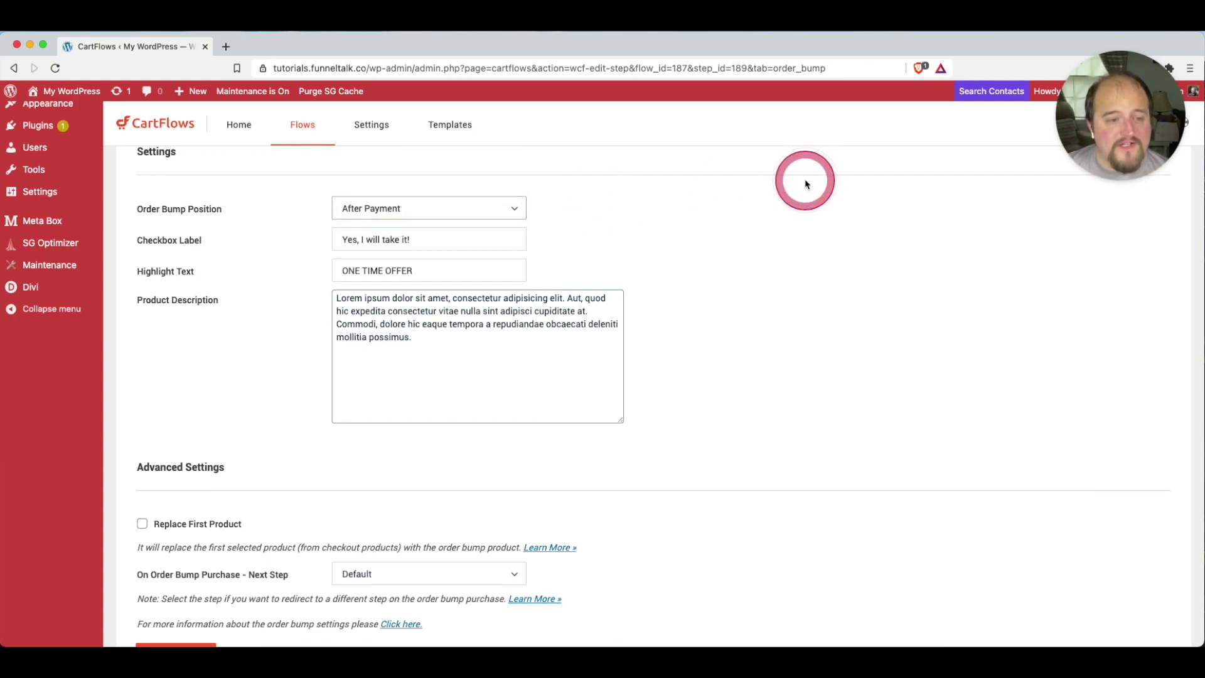
{"action": "triple_click", "coordinate": [418, 330]}
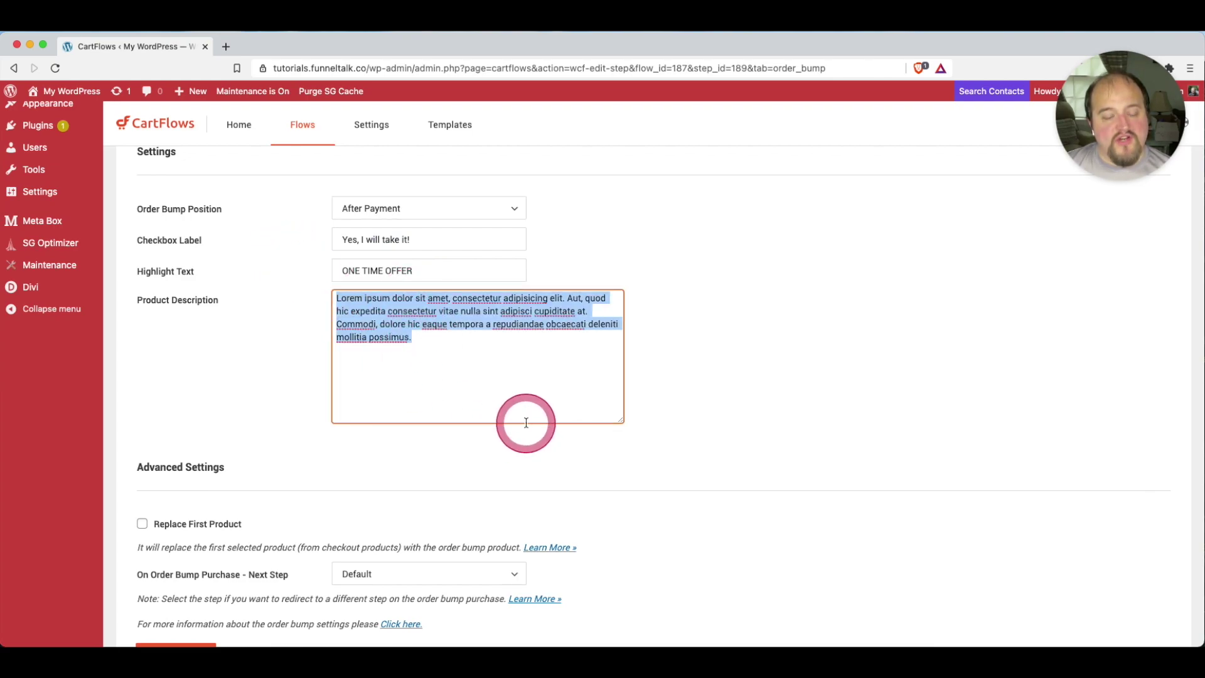
{"action": "left_click", "coordinate": [504, 390]}
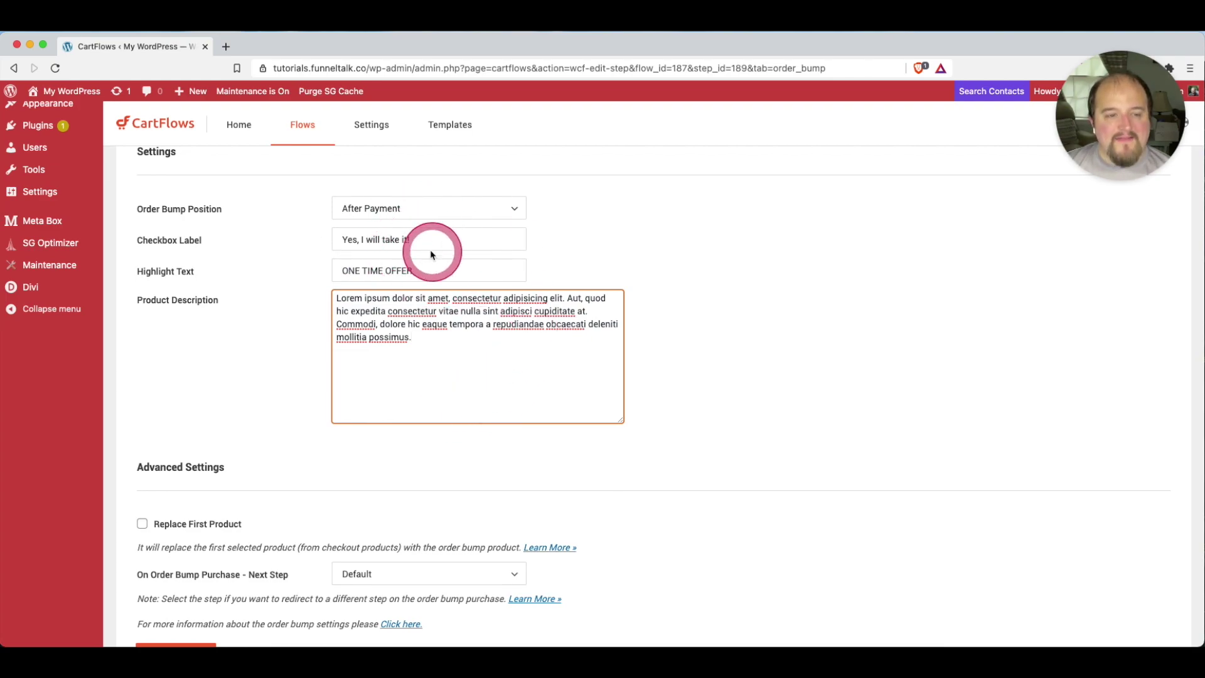
{"action": "scroll", "coordinate": [451, 416], "scroll_direction": "down", "scroll_amount": 3}
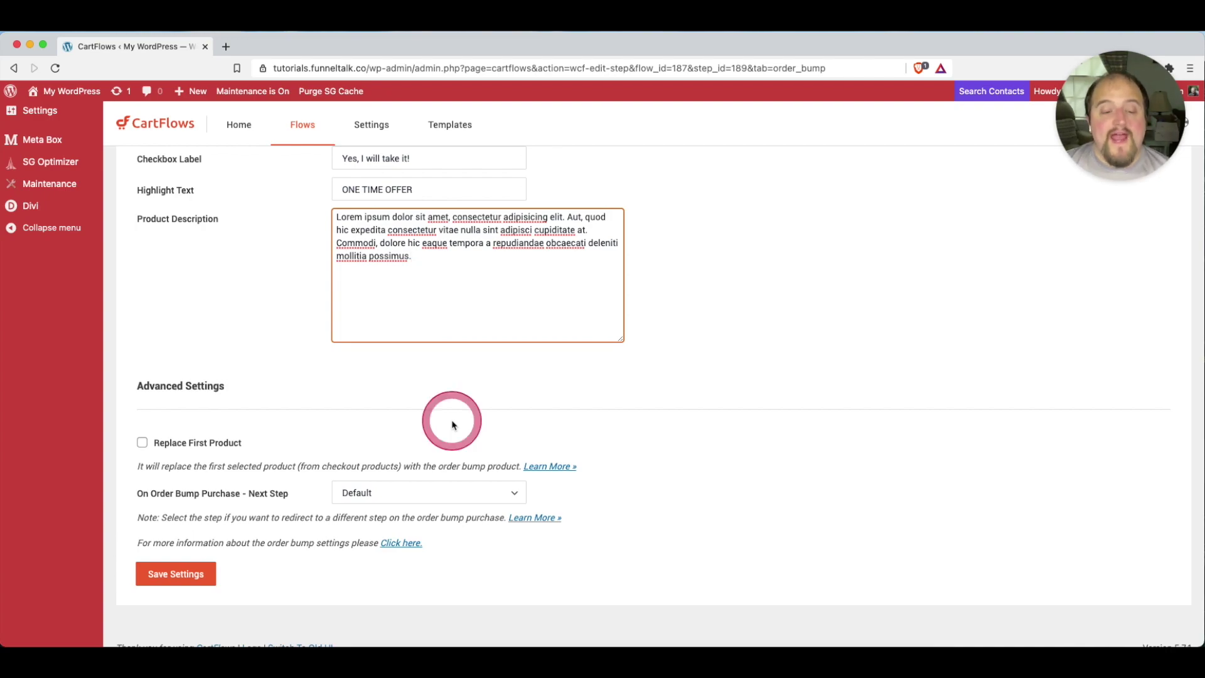
{"action": "scroll", "coordinate": [333, 384], "scroll_direction": "down", "scroll_amount": 1}
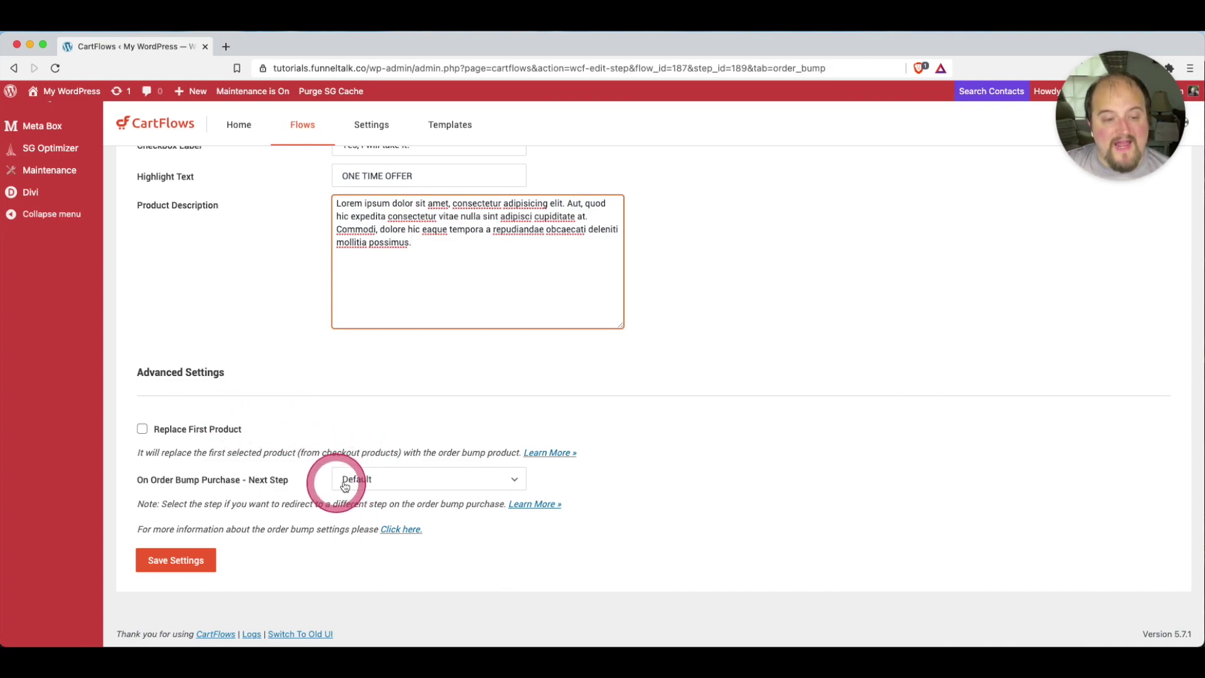
Keep the bump's next step at Default and save the order bump settings.
{"action": "left_click", "coordinate": [413, 476]}
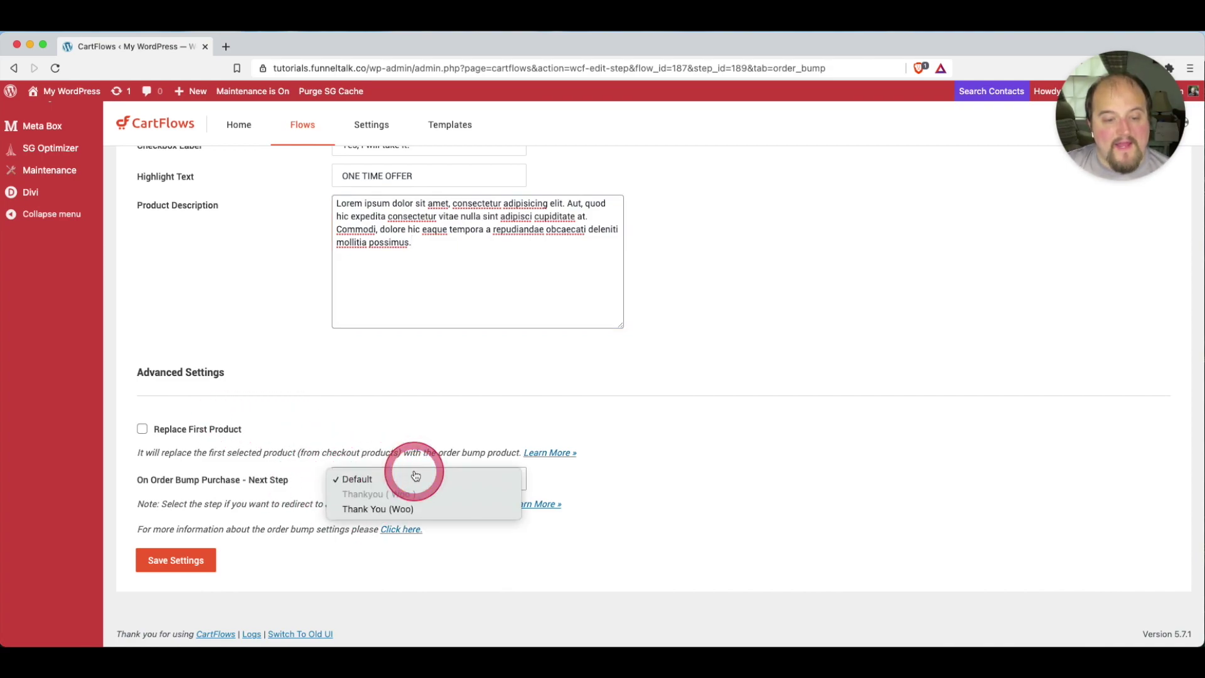
{"action": "left_click", "coordinate": [242, 485]}
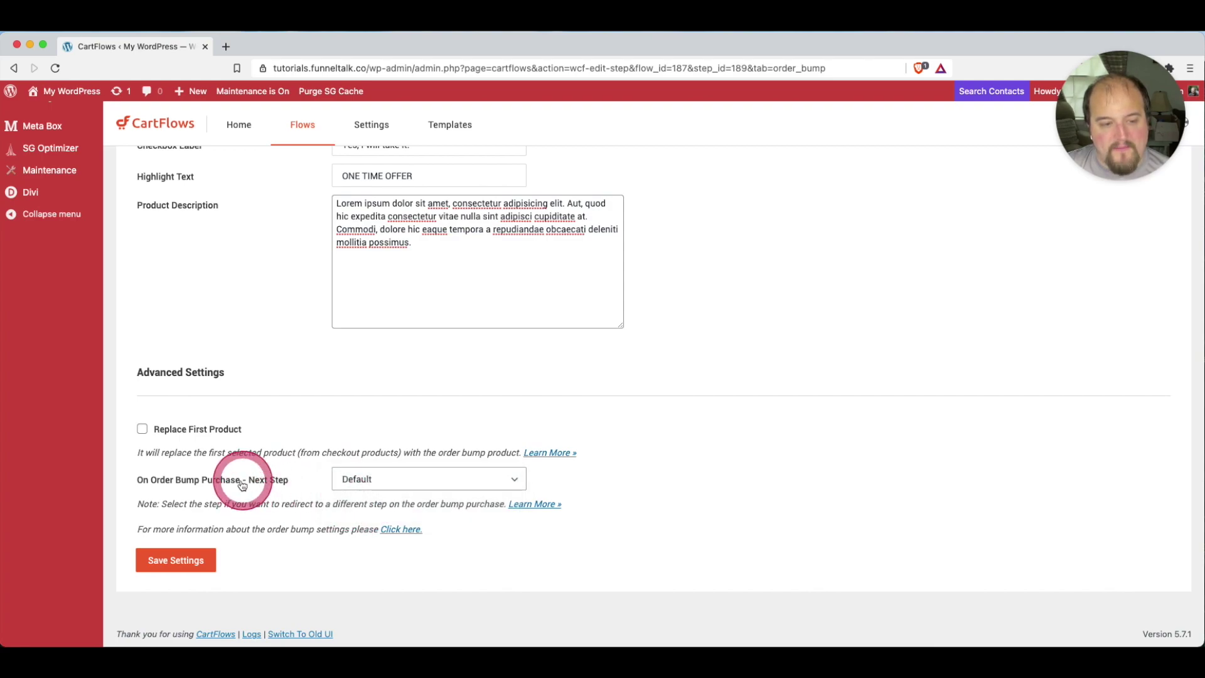
{"action": "left_click", "coordinate": [198, 562]}
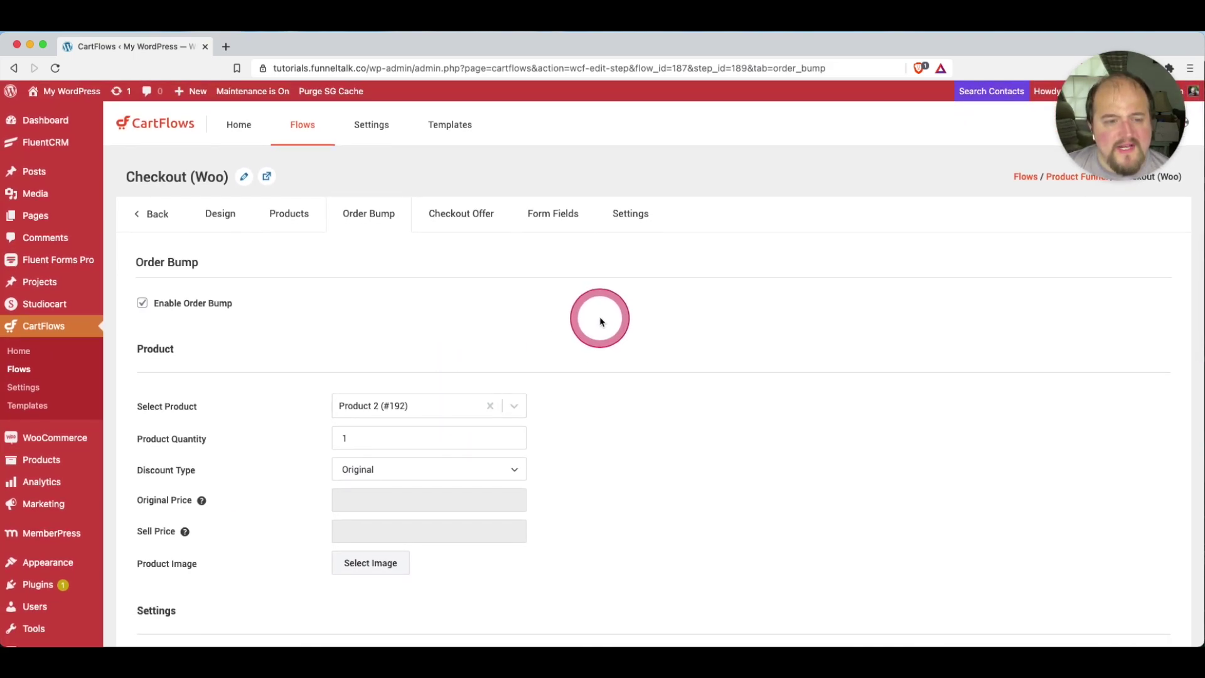
View the checkout page in a new tab, then return to the step's Design settings.
{"action": "left_click", "coordinate": [268, 177]}
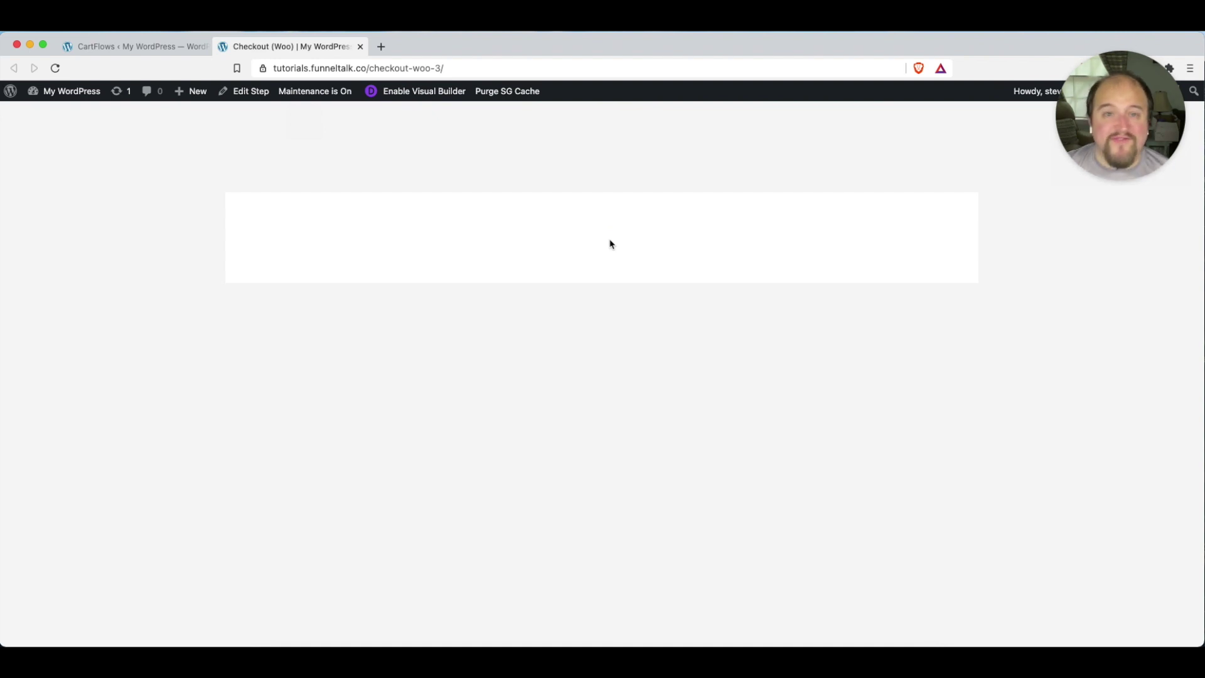
{"action": "left_click", "coordinate": [139, 47]}
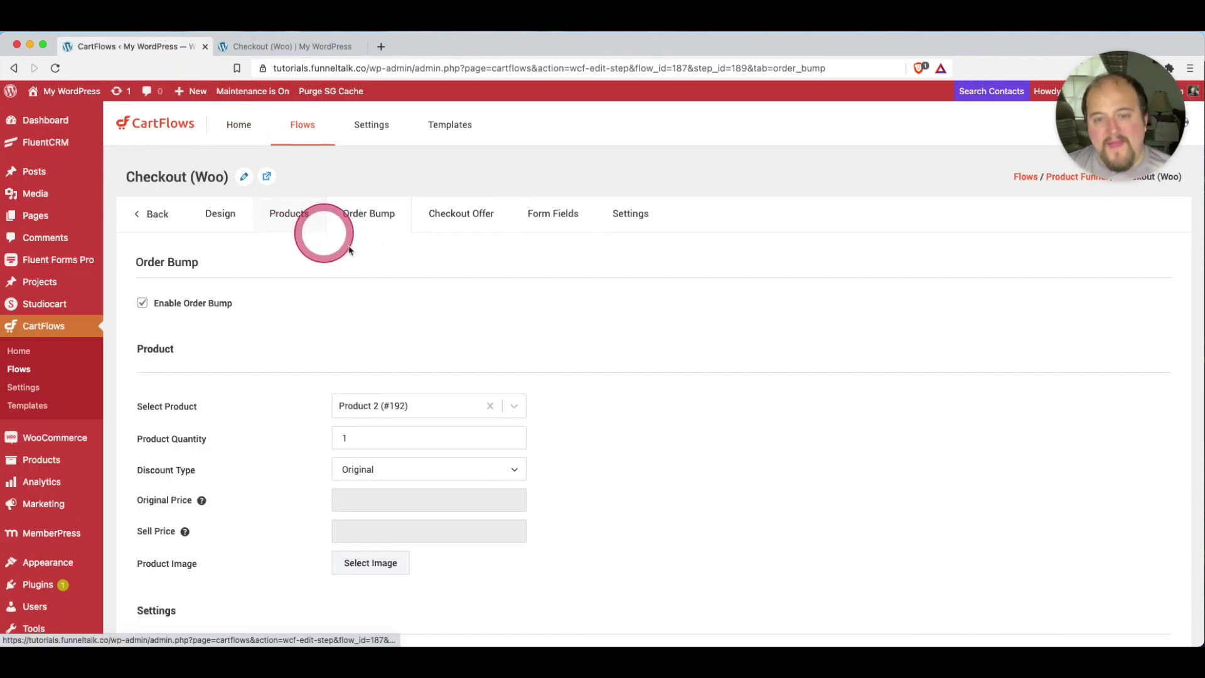
{"action": "scroll", "coordinate": [405, 286], "scroll_direction": "down", "scroll_amount": 3}
{"action": "scroll", "coordinate": [407, 288], "scroll_direction": "down", "scroll_amount": 5}
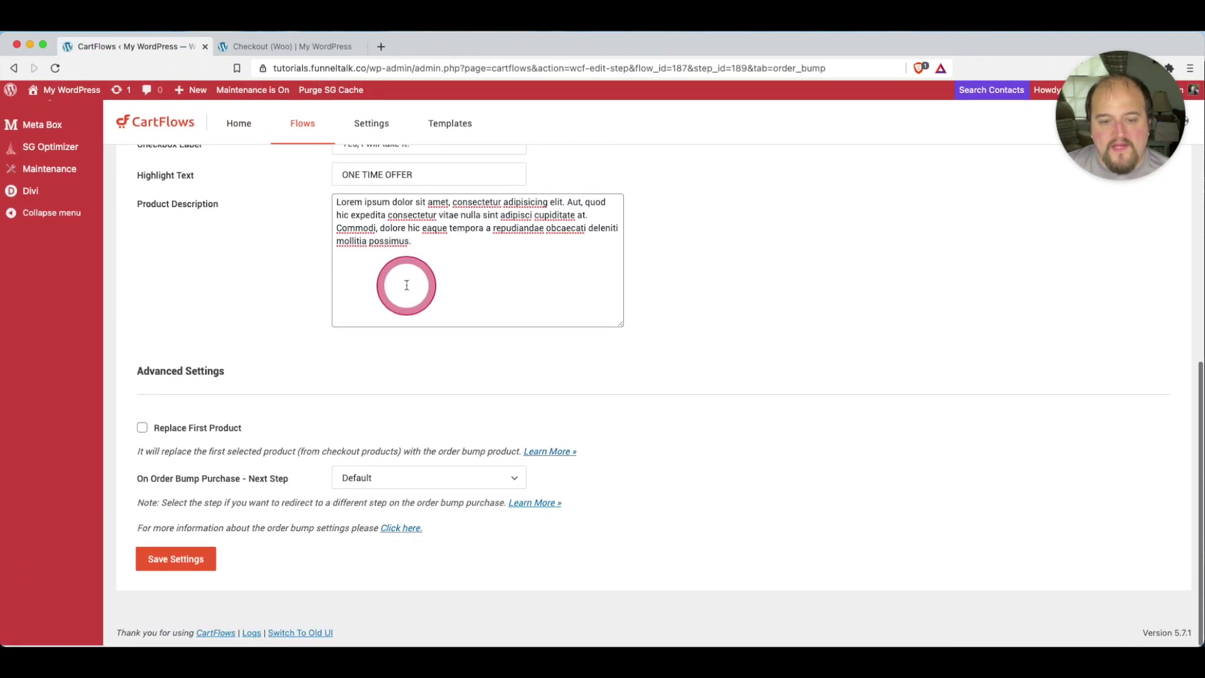
{"action": "scroll", "coordinate": [405, 285], "scroll_direction": "up", "scroll_amount": 8}
{"action": "left_click", "coordinate": [194, 240]}
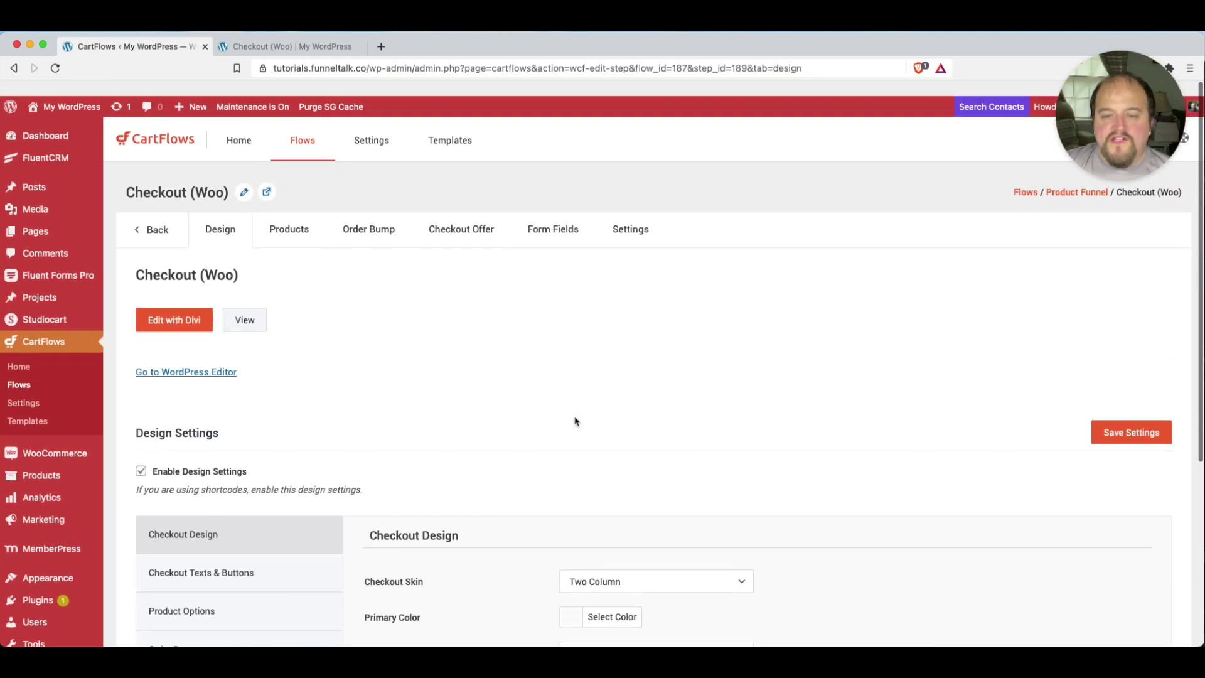
Copy the [cartflows_checkout] shortcode from the checkout step's Settings.
{"action": "left_click", "coordinate": [638, 217]}
{"action": "left_click_drag", "start_coordinate": [705, 340], "coordinate": [558, 330]}
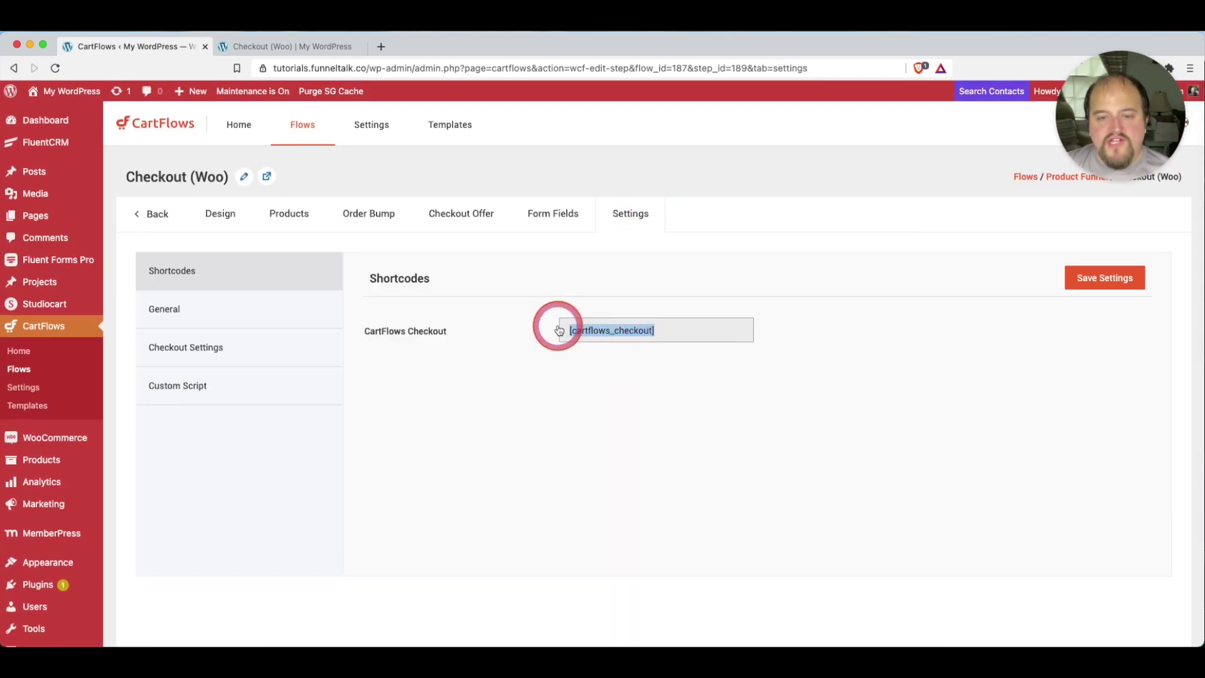
{"action": "right_click", "coordinate": [626, 325]}
{"action": "left_click", "coordinate": [682, 353]}
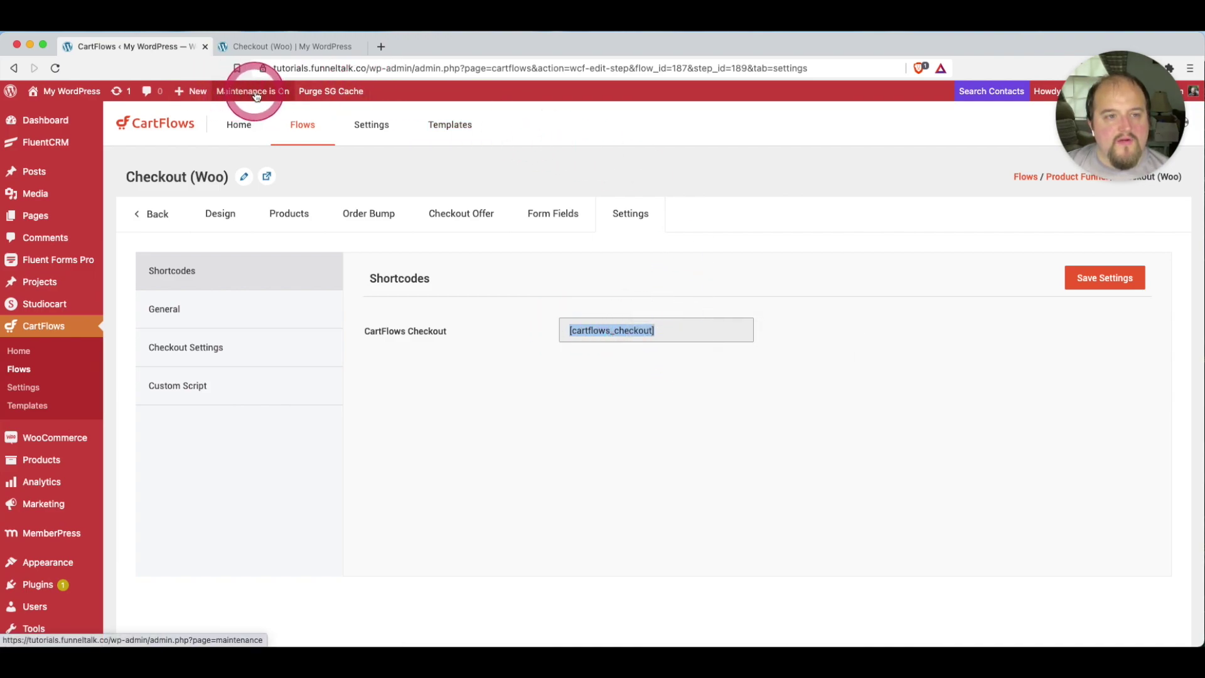
Open the checkout page in Divi's Visual Builder, build from scratch, and add a one-column row.
{"action": "left_click", "coordinate": [268, 175]}
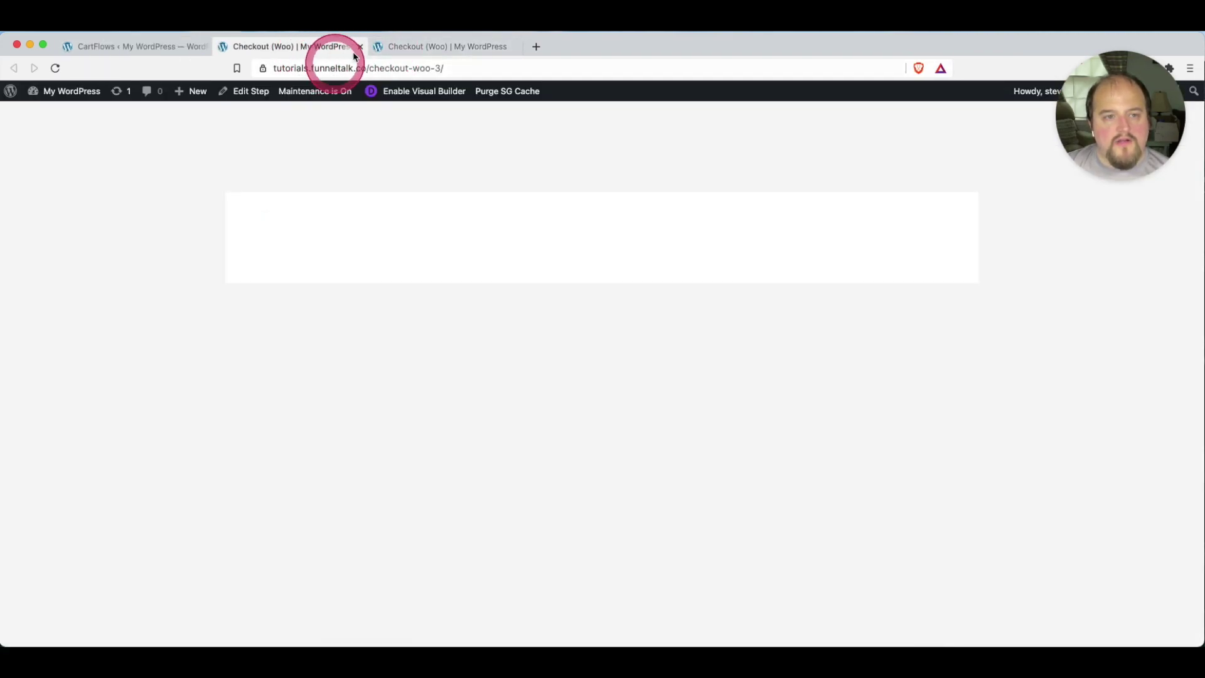
{"action": "left_click", "coordinate": [516, 47]}
{"action": "left_click", "coordinate": [430, 92]}
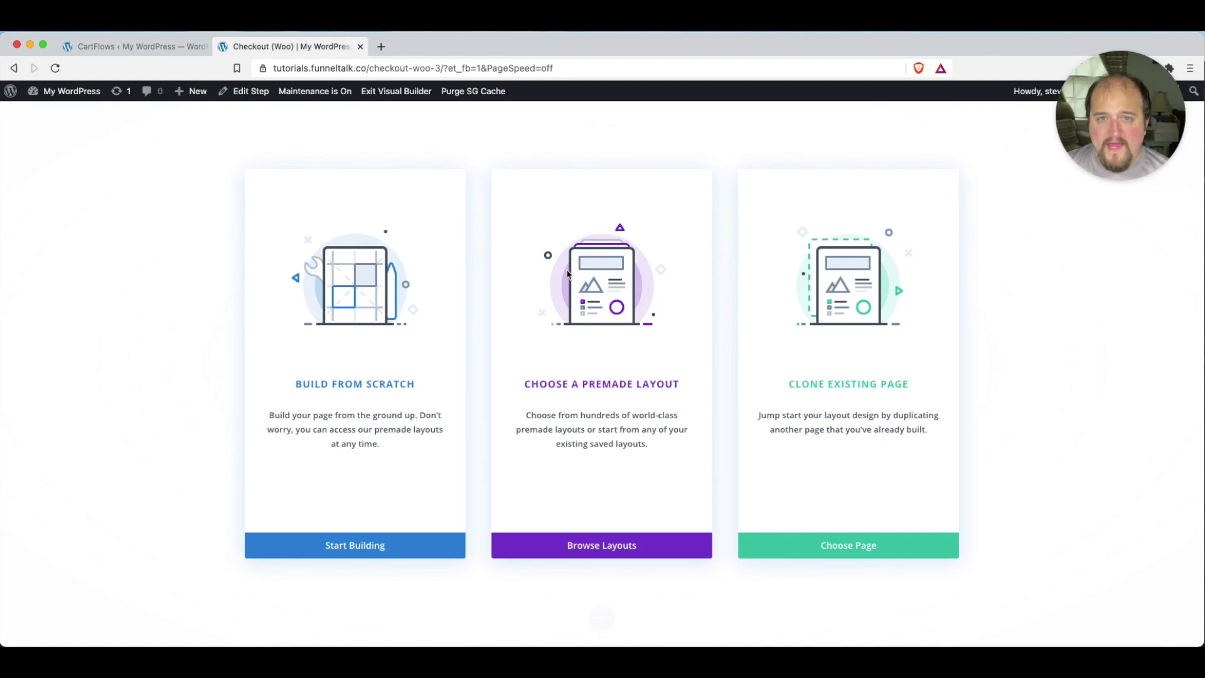
{"action": "left_click", "coordinate": [385, 376]}
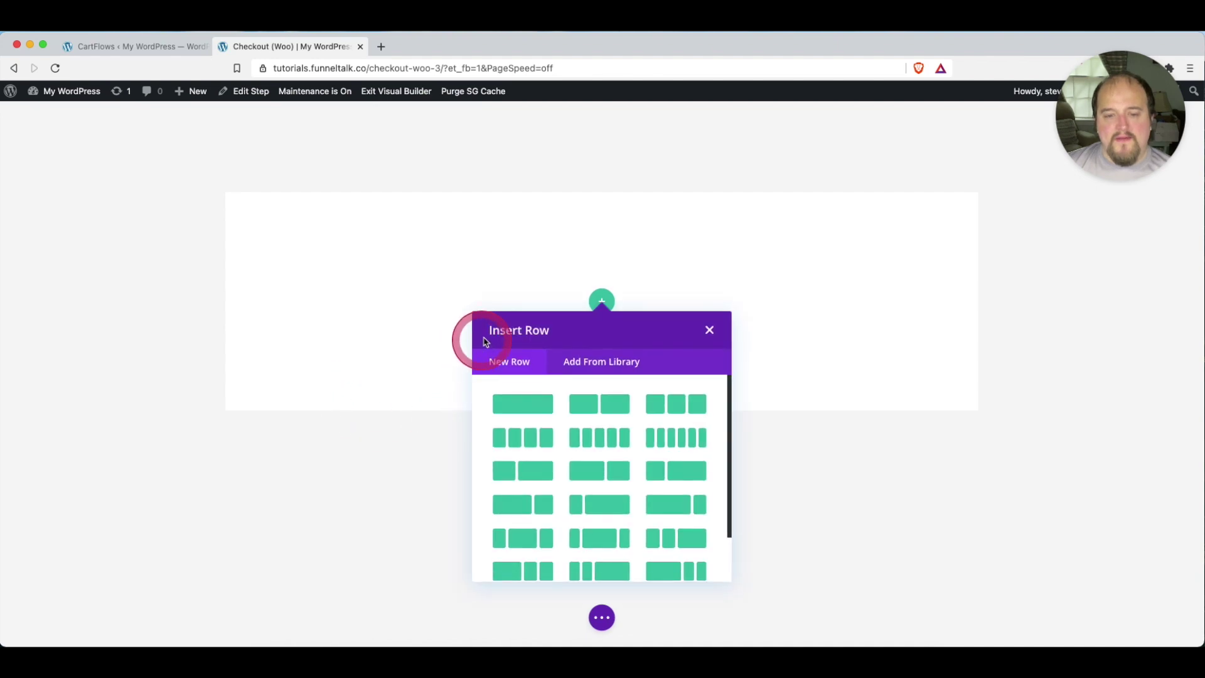
{"action": "left_click", "coordinate": [523, 404]}
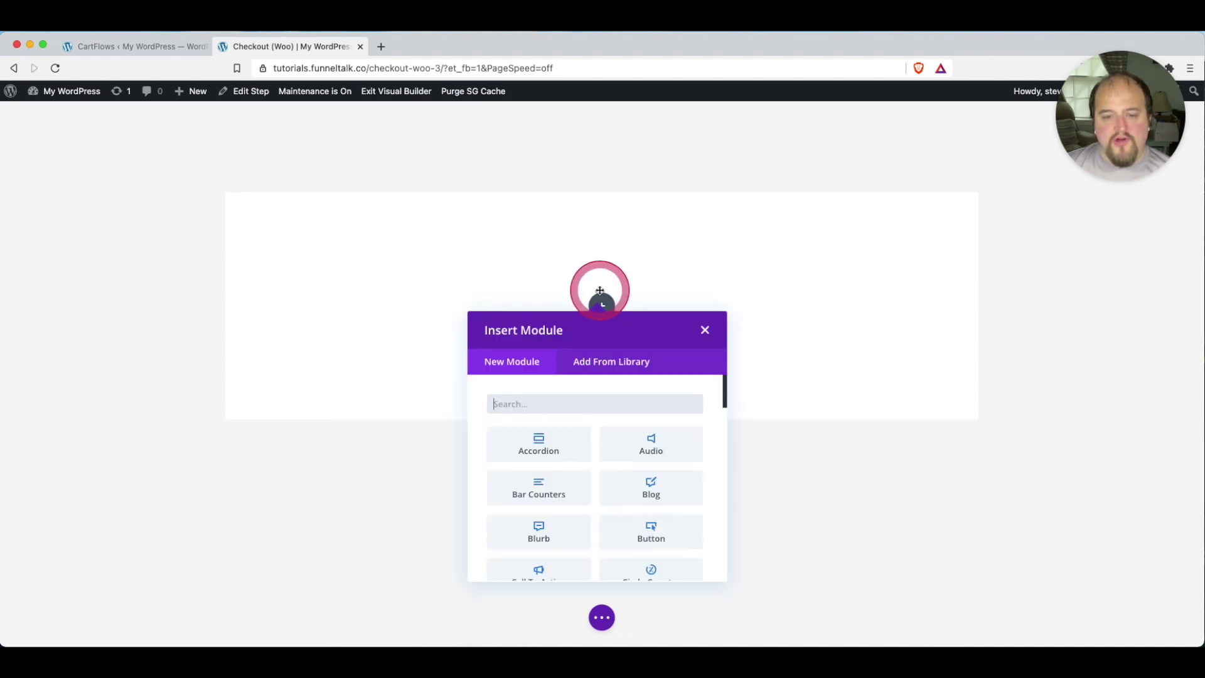
Add a Text module, replace its placeholder with the pasted shortcode, and save it.
{"action": "type", "text": "text"}
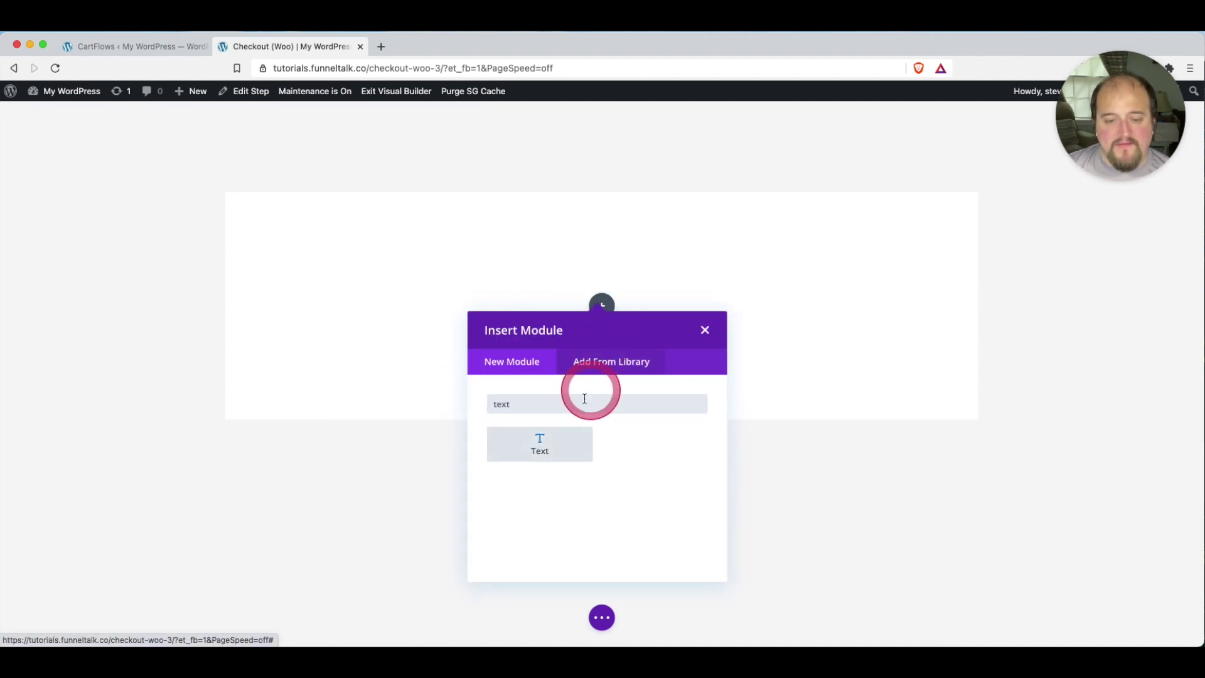
{"action": "left_click", "coordinate": [548, 448]}
{"action": "left_click", "coordinate": [619, 232]}
{"action": "left_click", "coordinate": [1054, 397]}
{"action": "triple_click", "coordinate": [1063, 407]}
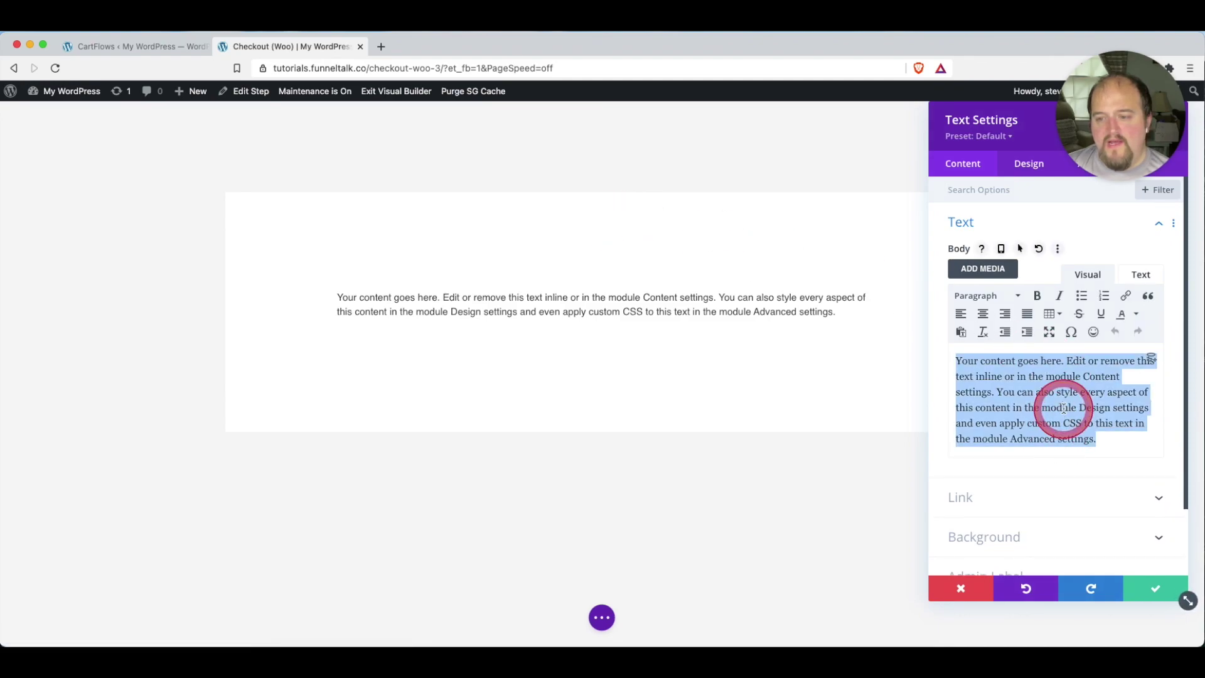
{"action": "key", "text": "BackSpace"}
{"action": "key", "text": "super+v"}
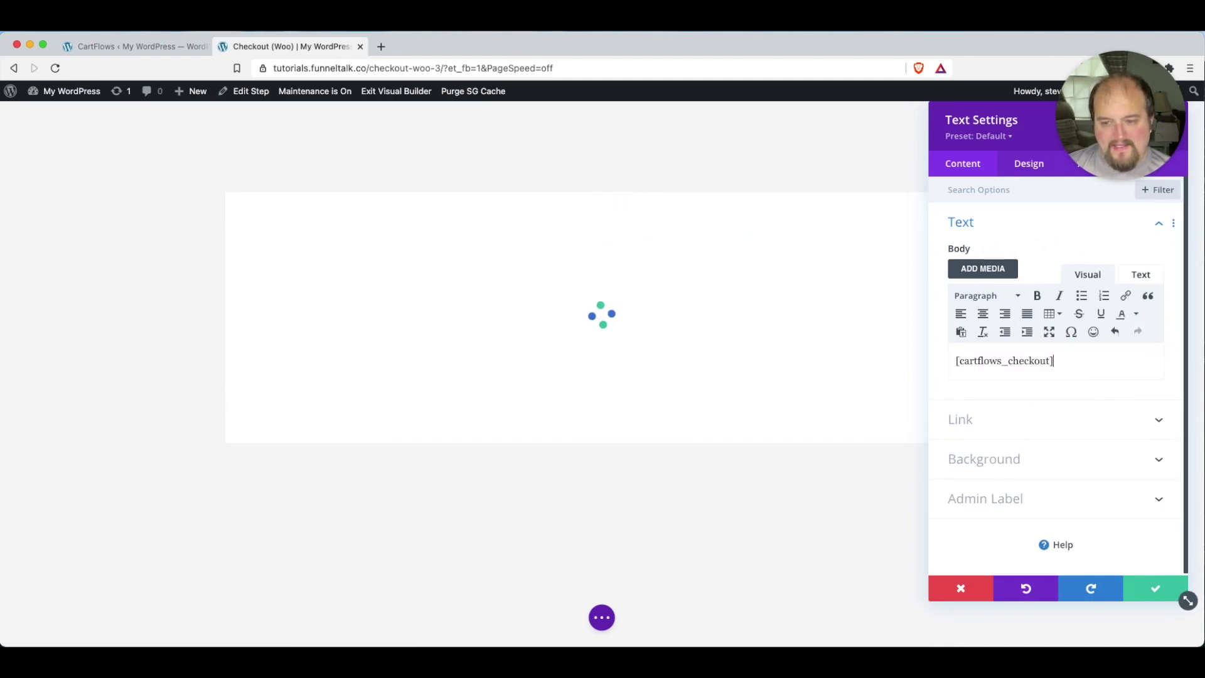
{"action": "left_click", "coordinate": [1172, 599]}
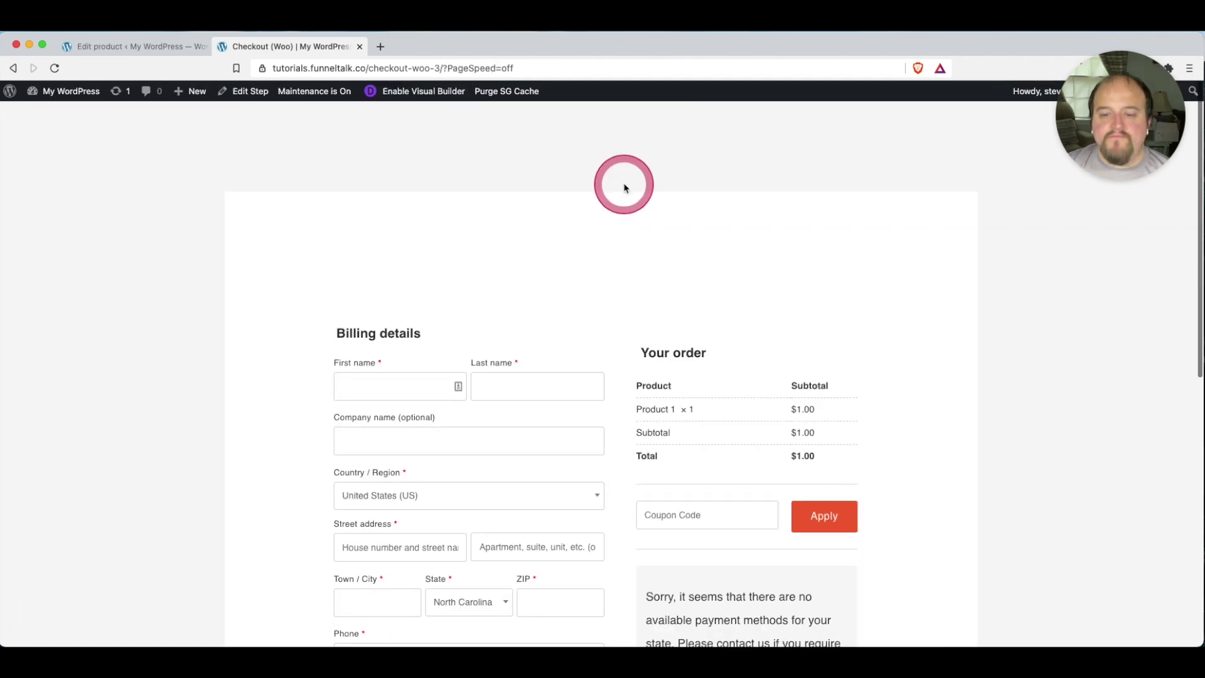
Scroll through the live checkout's billing form, order summary and ONE TIME OFFER box.
{"action": "scroll", "coordinate": [624, 186], "scroll_direction": "down", "scroll_amount": 3}
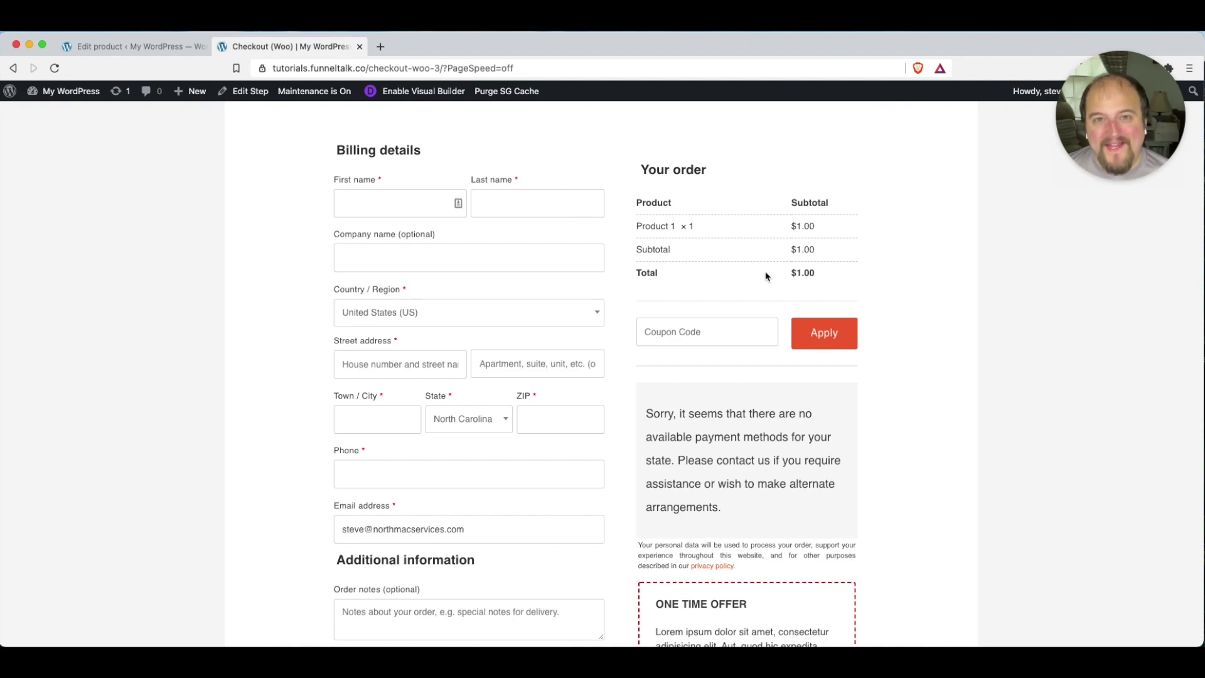
{"action": "scroll", "coordinate": [765, 276], "scroll_direction": "down", "scroll_amount": 2}
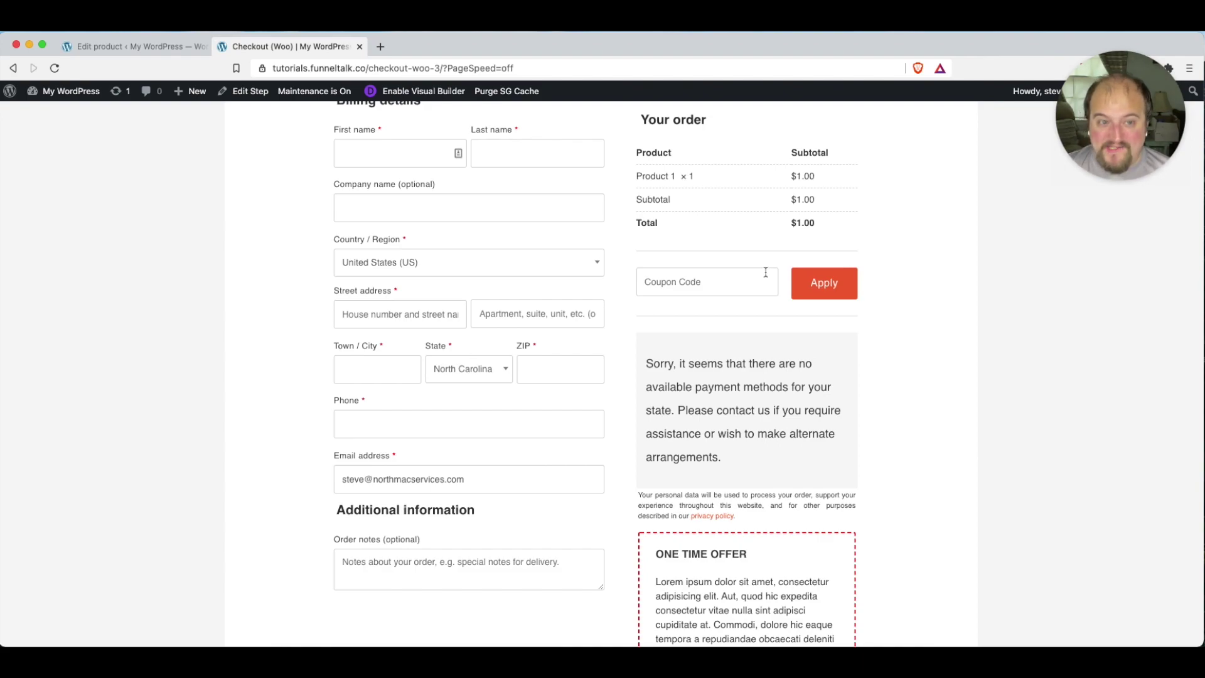
{"action": "scroll", "coordinate": [765, 271], "scroll_direction": "up", "scroll_amount": 5}
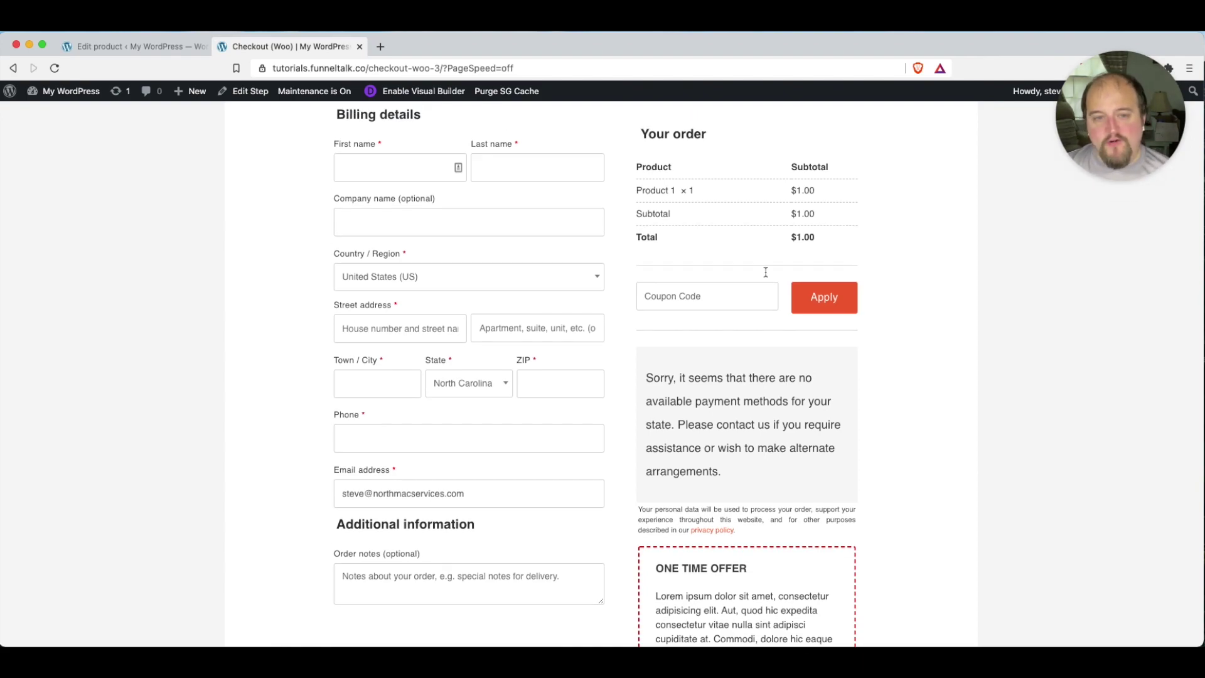
{"action": "scroll", "coordinate": [497, 338], "scroll_direction": "down", "scroll_amount": 10}
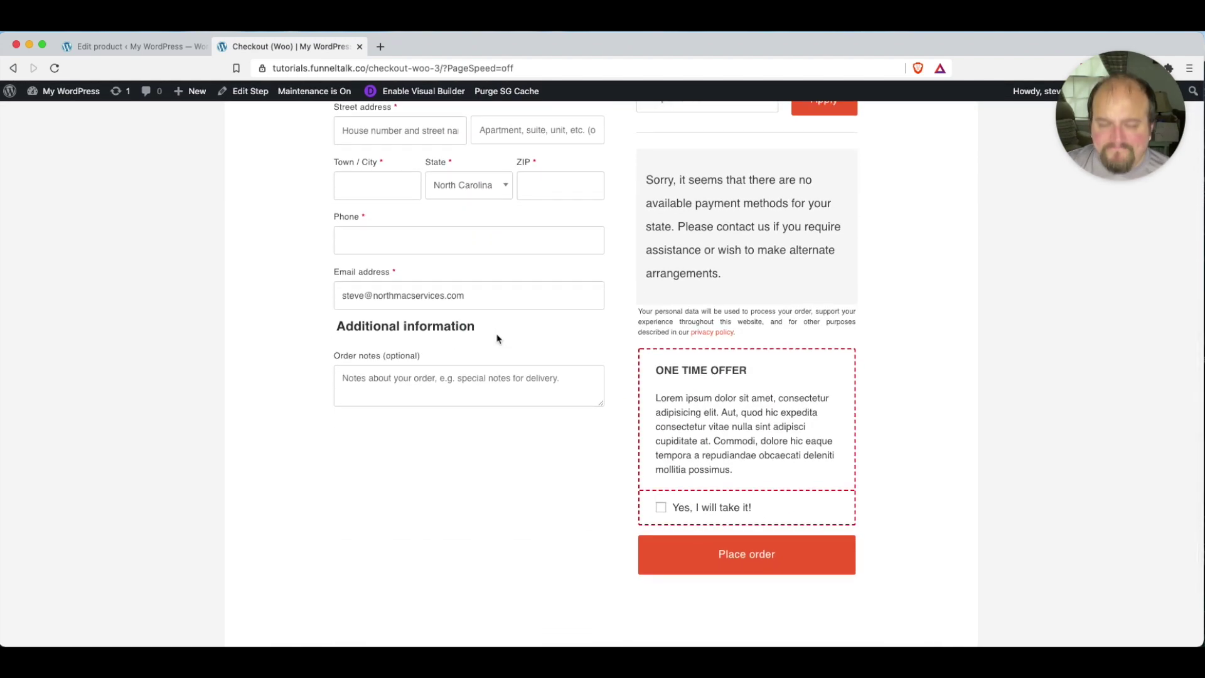
{"action": "scroll", "coordinate": [496, 338], "scroll_direction": "up", "scroll_amount": 6}
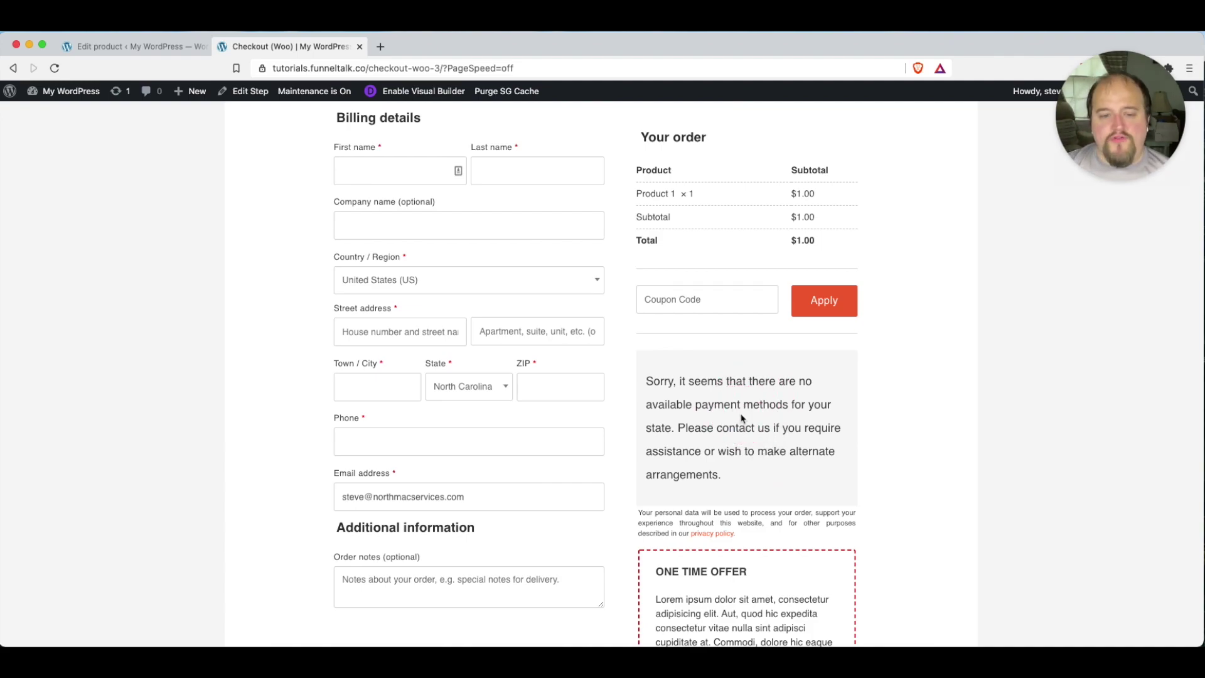
{"action": "scroll", "coordinate": [741, 418], "scroll_direction": "down", "scroll_amount": 4}
{"action": "scroll", "coordinate": [741, 419], "scroll_direction": "down", "scroll_amount": 6}
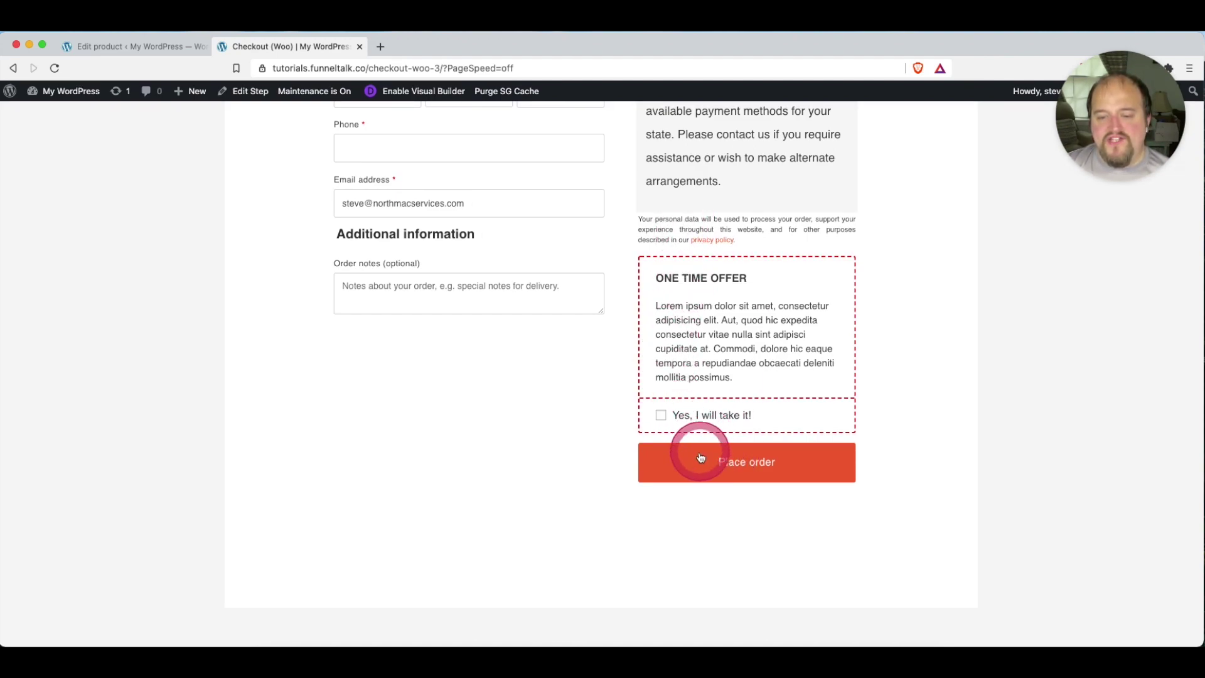
Tick 'Yes, I will take it!' to add Product 2, check the $2.00 total, then untick it.
{"action": "left_click", "coordinate": [662, 415]}
{"action": "scroll", "coordinate": [671, 405], "scroll_direction": "up", "scroll_amount": 6}
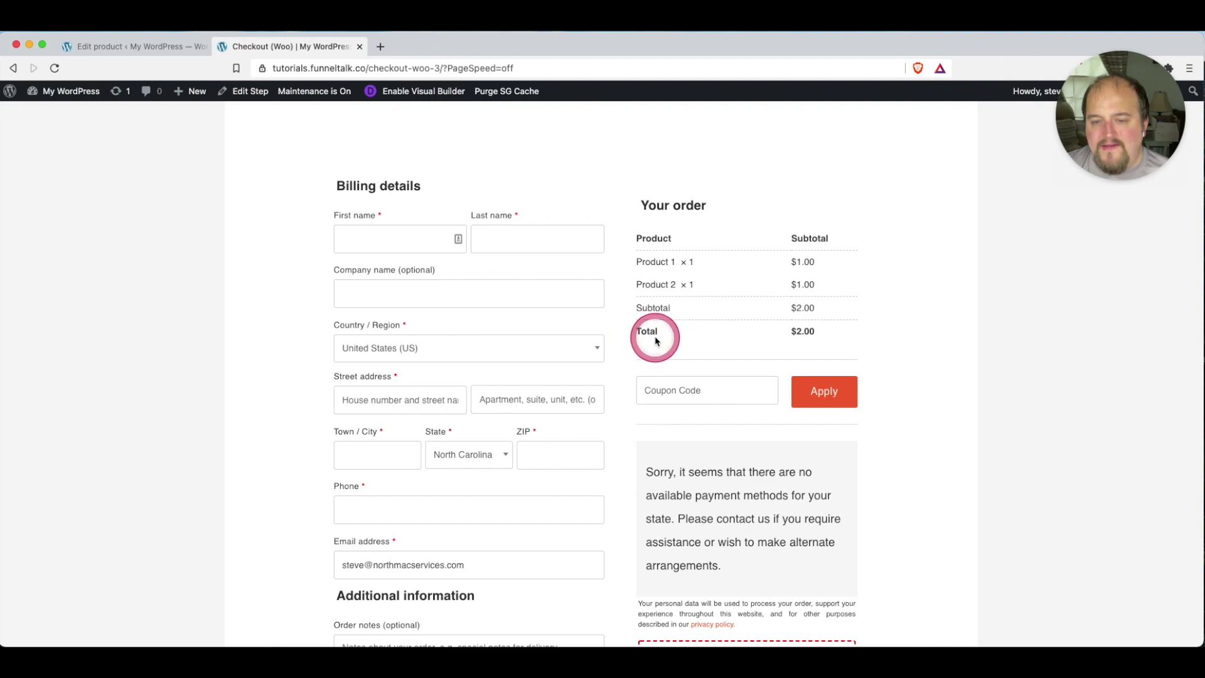
{"action": "left_click_drag", "start_coordinate": [787, 332], "coordinate": [841, 341]}
{"action": "left_click", "coordinate": [843, 344]}
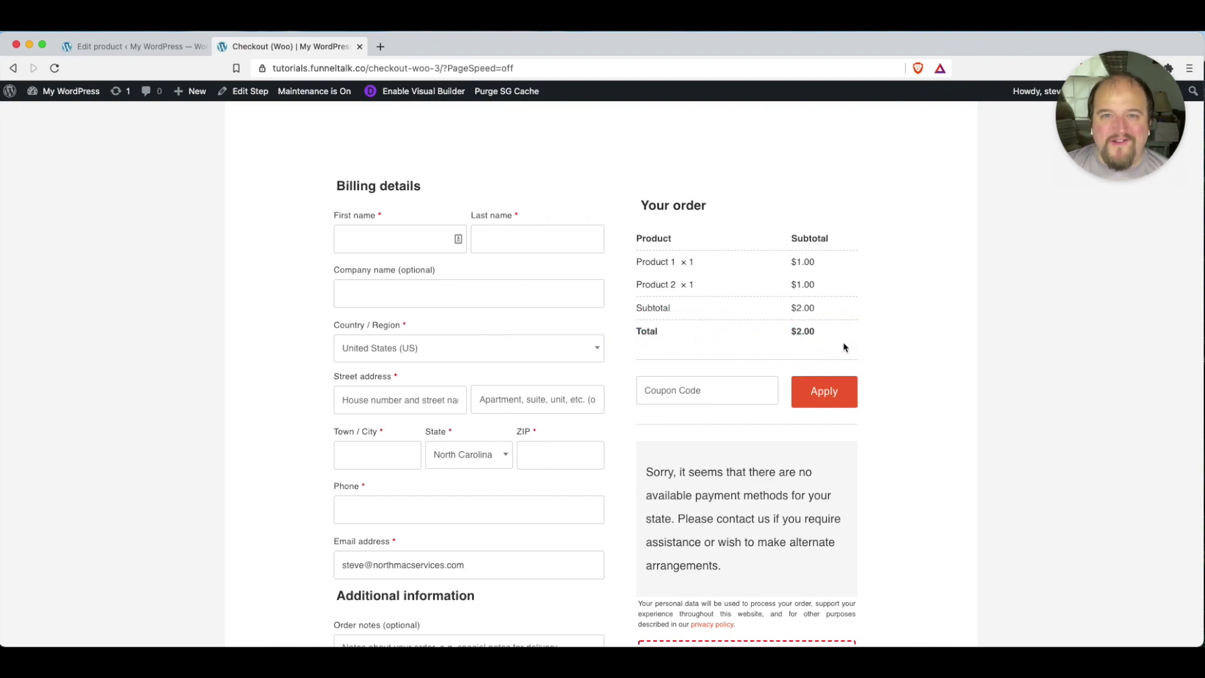
{"action": "scroll", "coordinate": [705, 478], "scroll_direction": "down", "scroll_amount": 5}
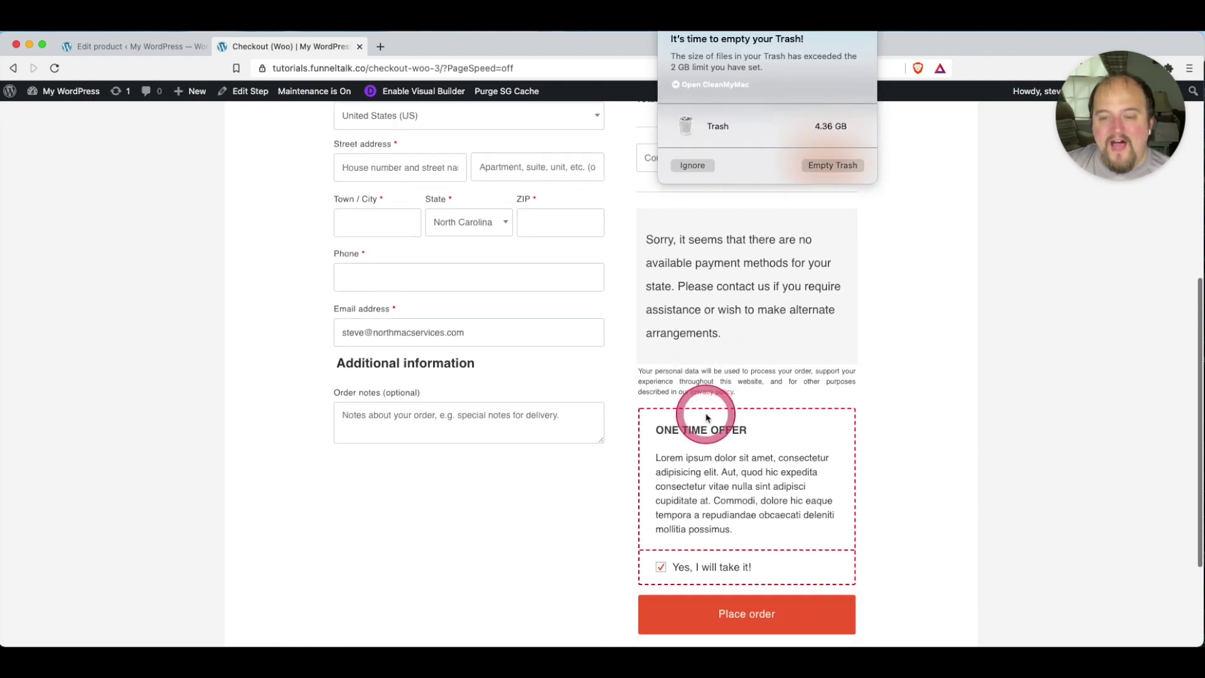
{"action": "left_click", "coordinate": [239, 266]}
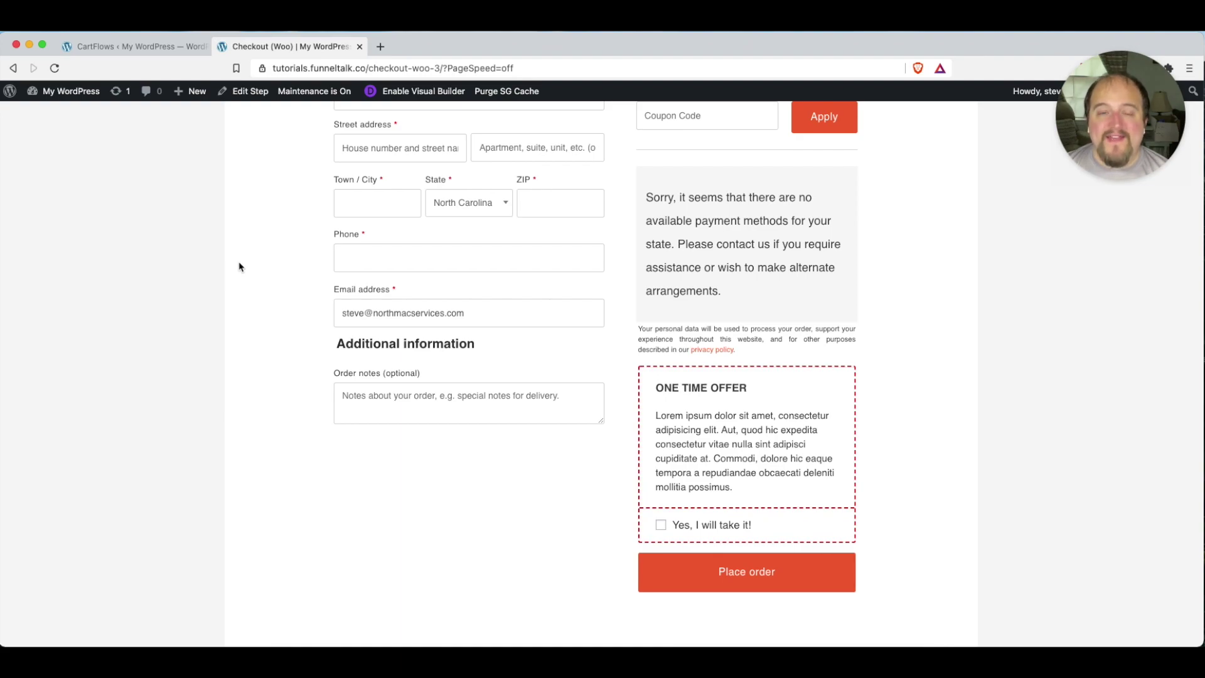
{"action": "left_click", "coordinate": [376, 284]}
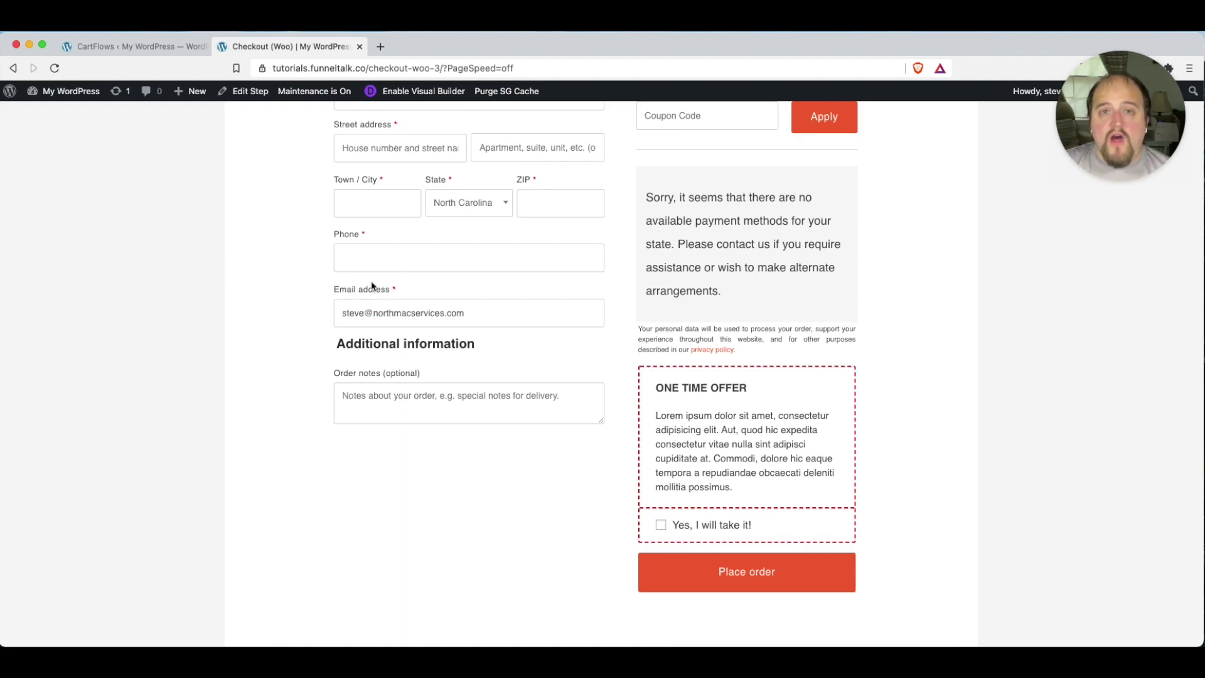